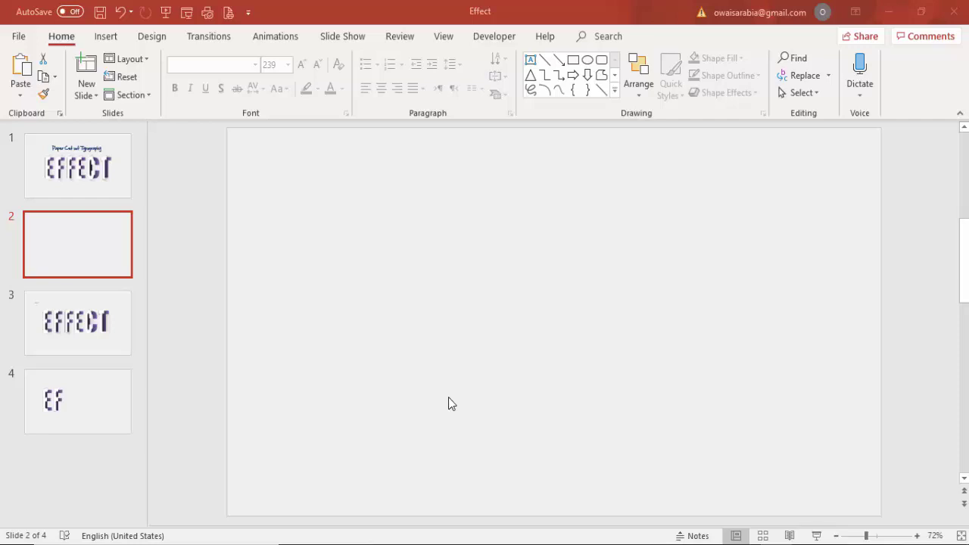
Insert a text box on the slide containing the letter E.
left_click(106, 36)
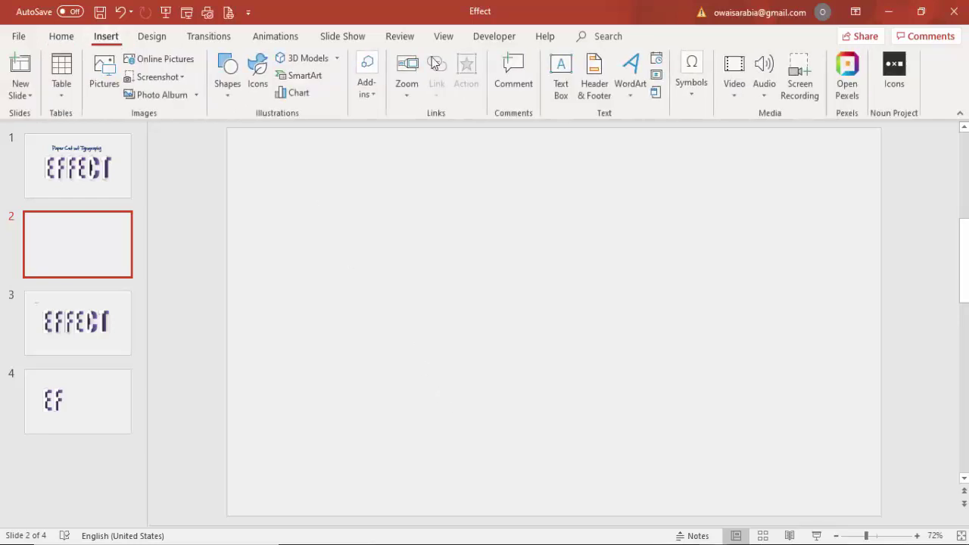
left_click(561, 76)
left_click(360, 240)
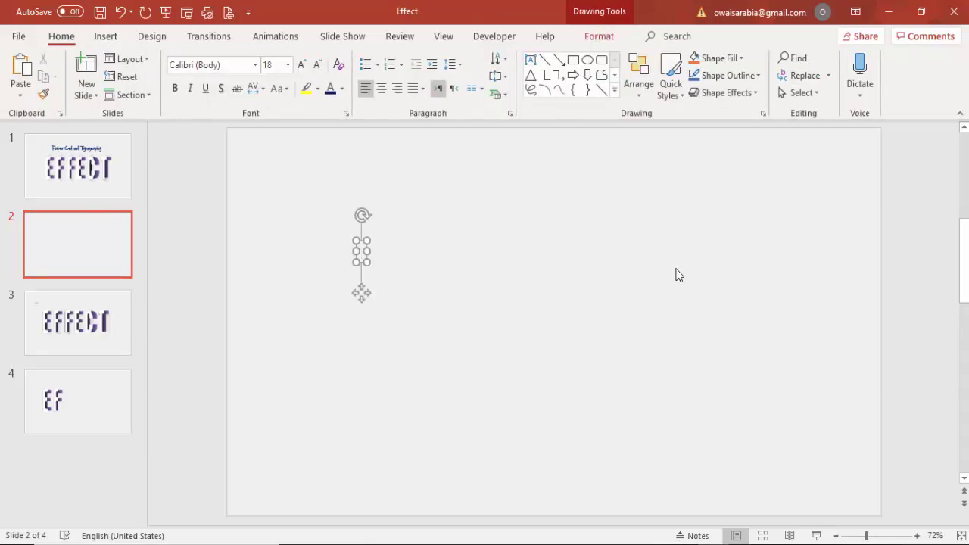
type("E")
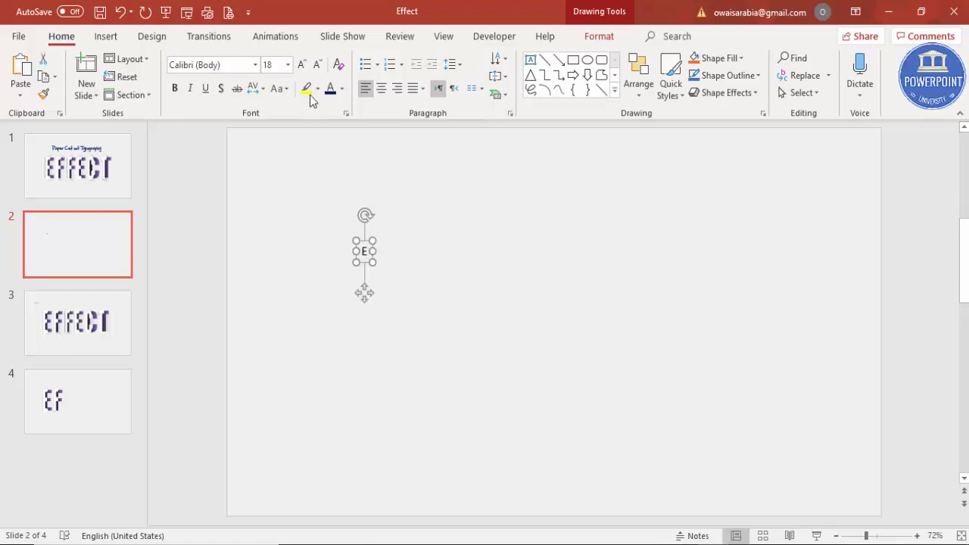
Format the E in the Oswald font at 240 pt, bold.
left_click(302, 65)
left_click(302, 65)
left_click(302, 65)
left_click(302, 65)
left_click(231, 67)
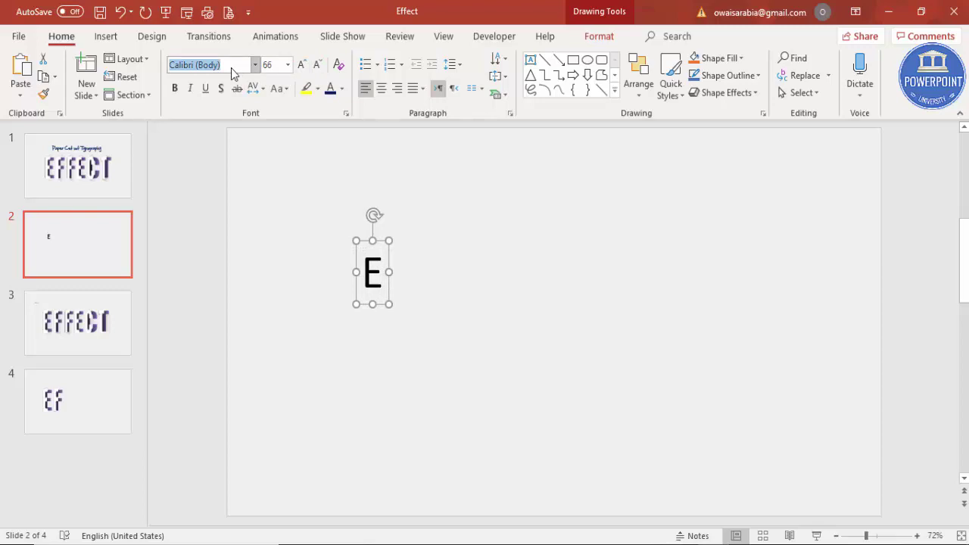
type("Oswald")
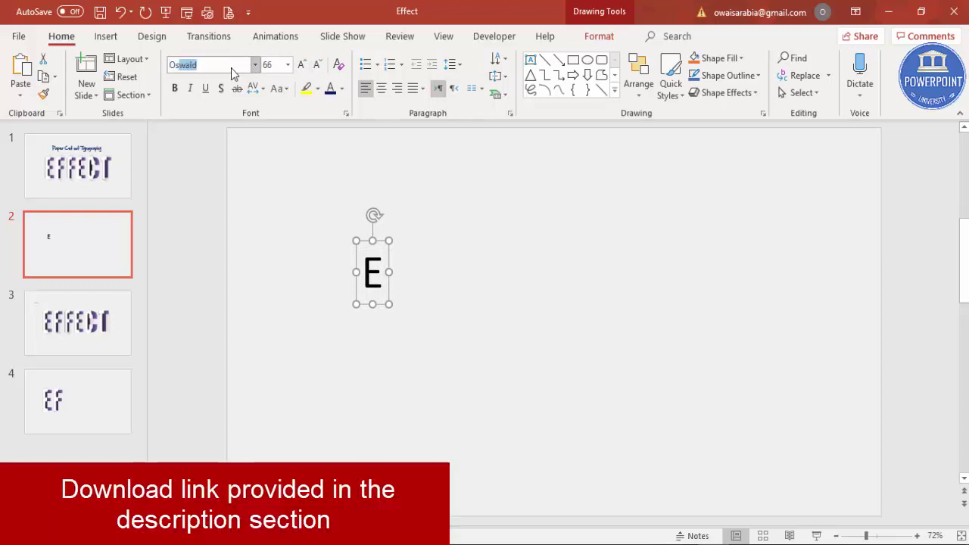
key("Return")
left_click(277, 73)
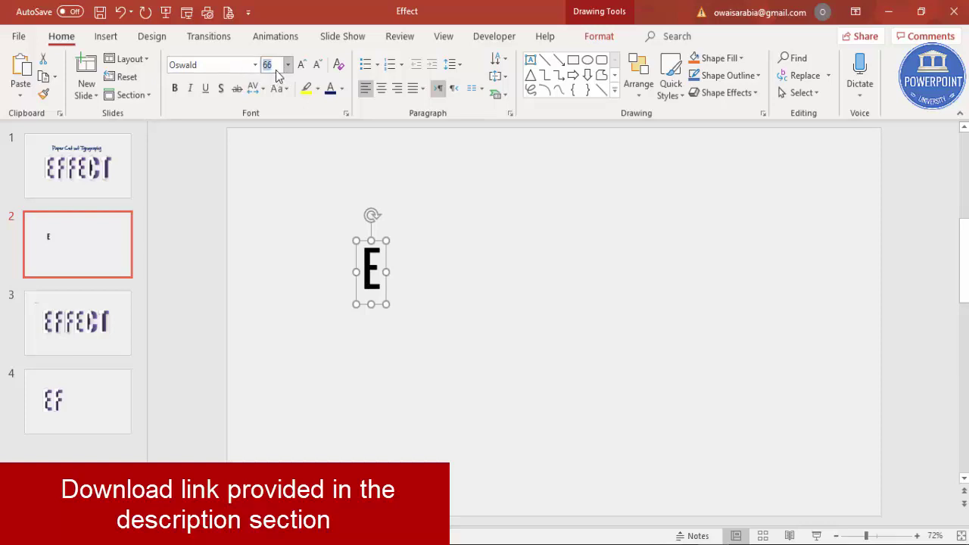
type("240")
key("Return")
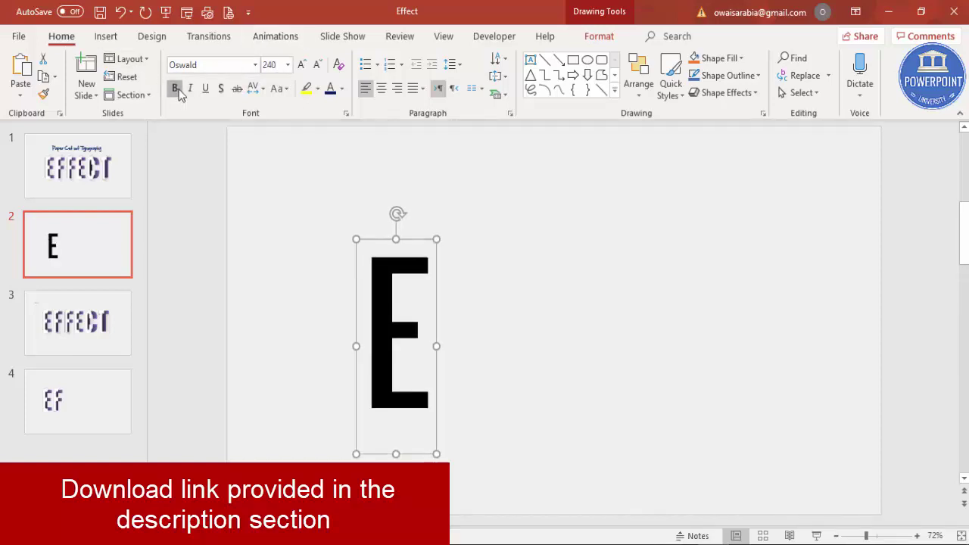
left_click(176, 90)
Move the E up slightly, colour it white, and Ctrl-drag a duplicate to its right.
left_click_drag(414, 235, 399, 202)
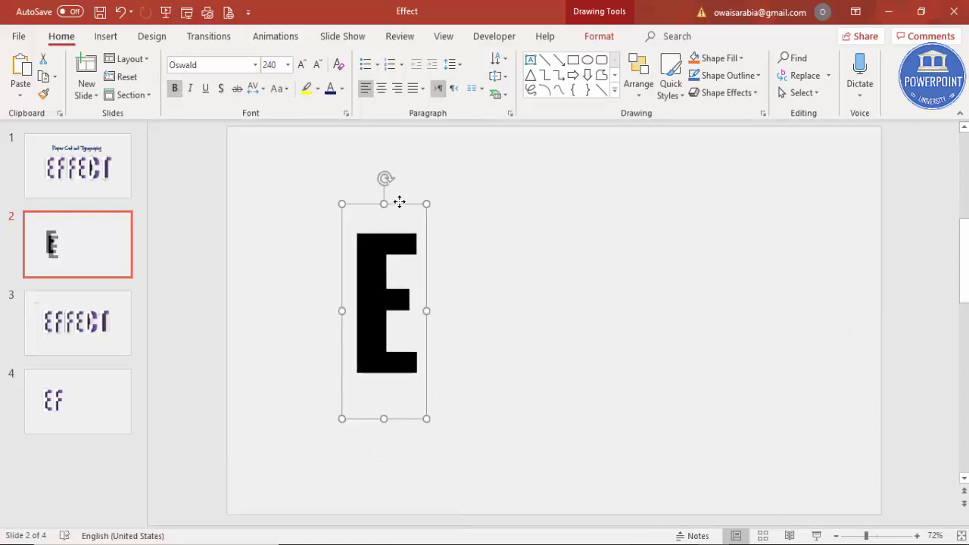
left_click(343, 90)
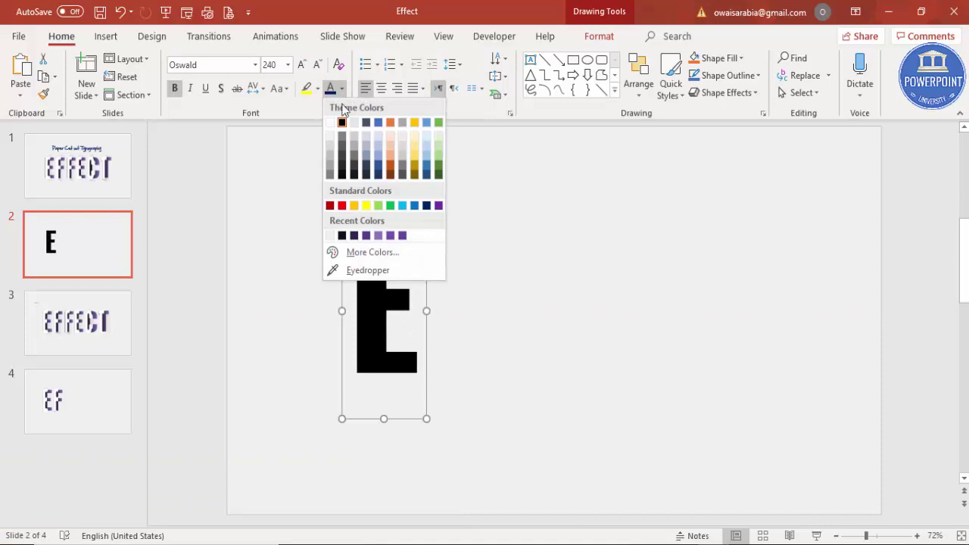
left_click(331, 124)
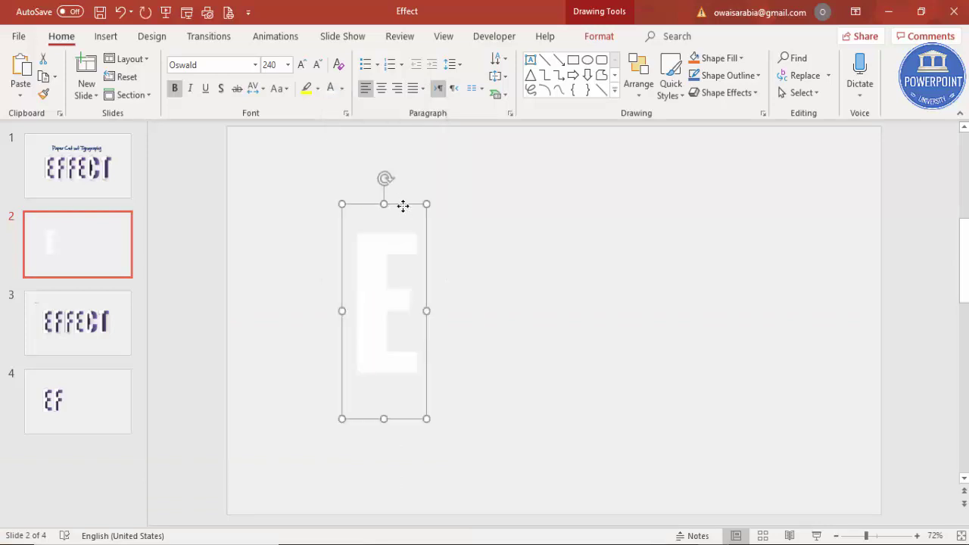
left_click_drag(417, 206, 593, 220)
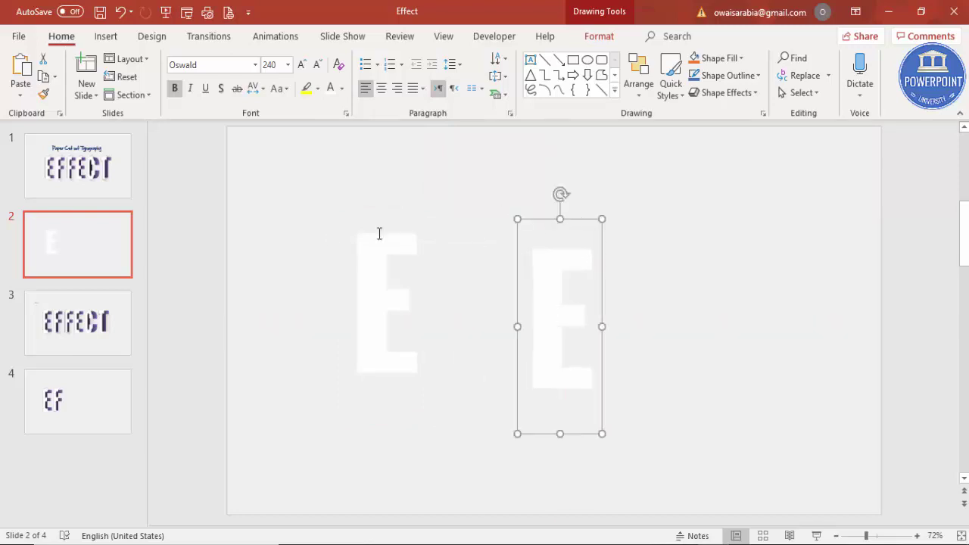
left_click(404, 231)
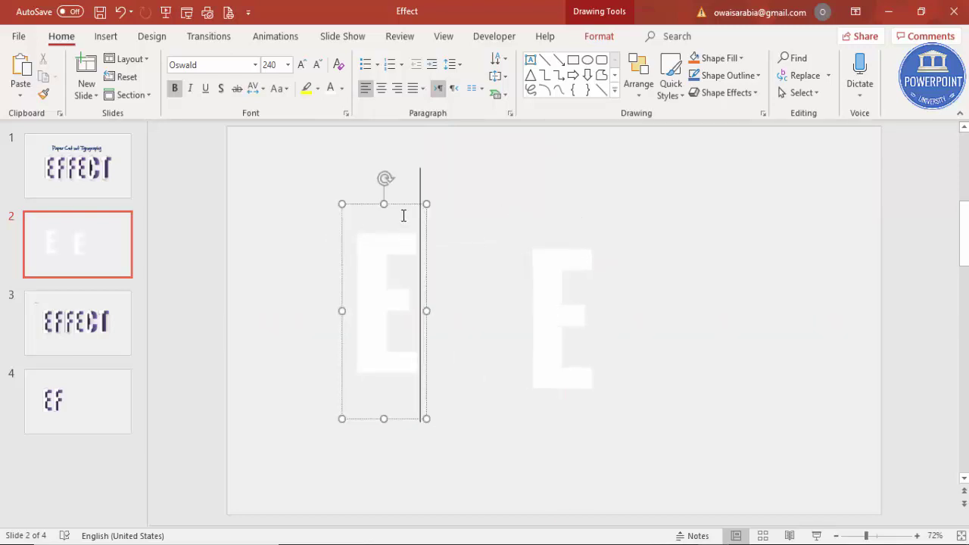
Give the left E's text the Perspective: Left 3-D rotation preset and fine-tune its X rotation.
right_click(402, 203)
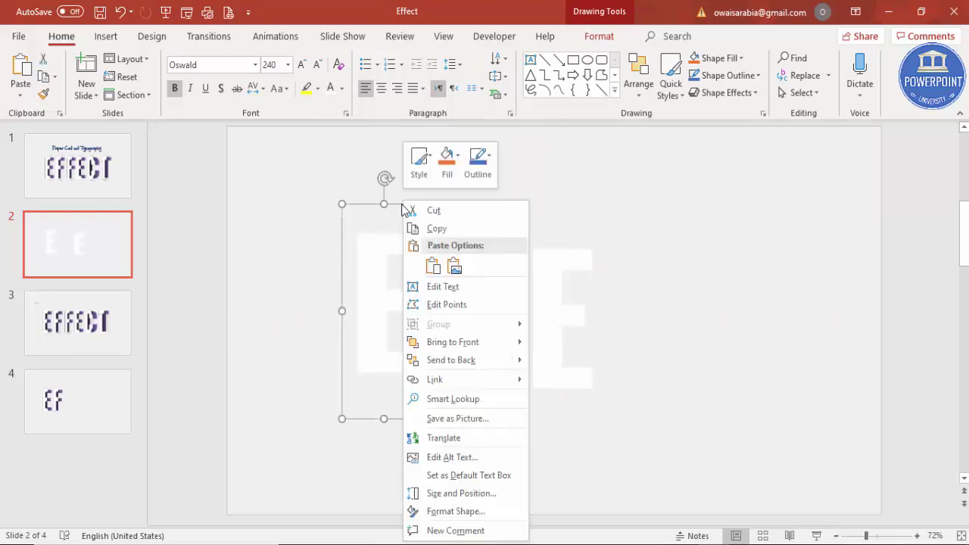
left_click(455, 512)
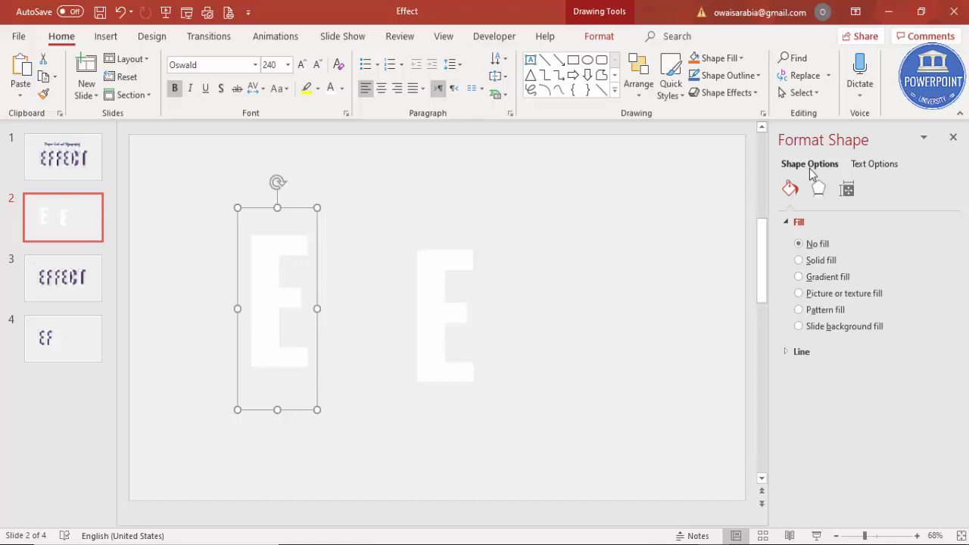
left_click(875, 166)
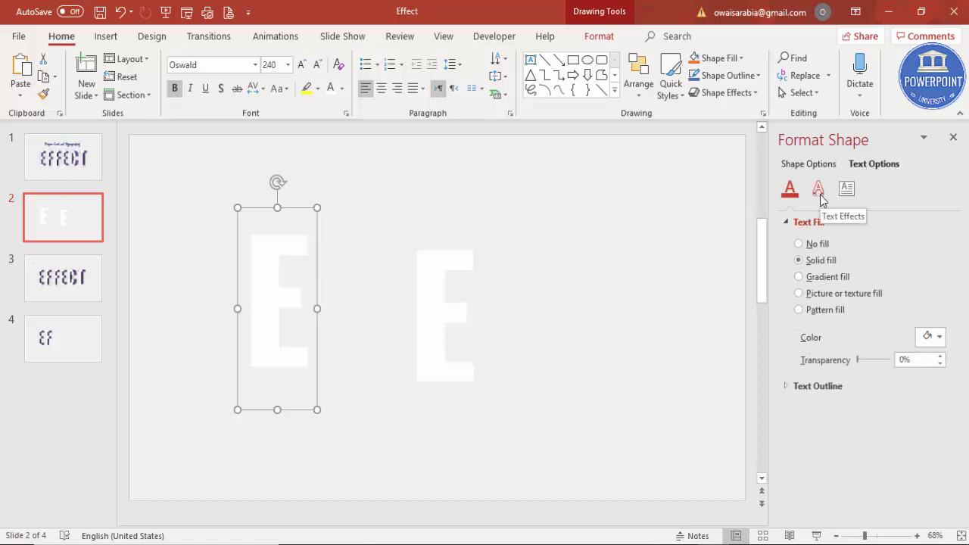
left_click(819, 190)
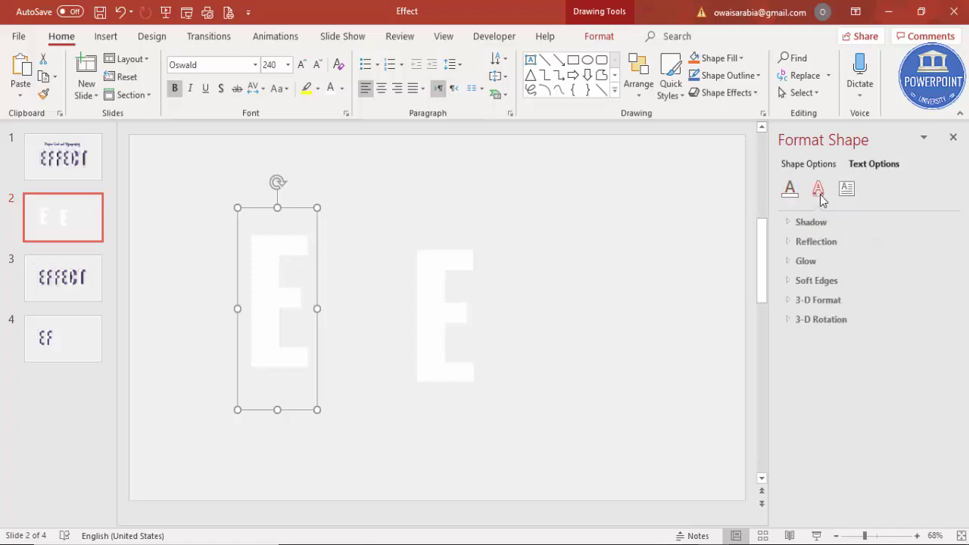
left_click(821, 323)
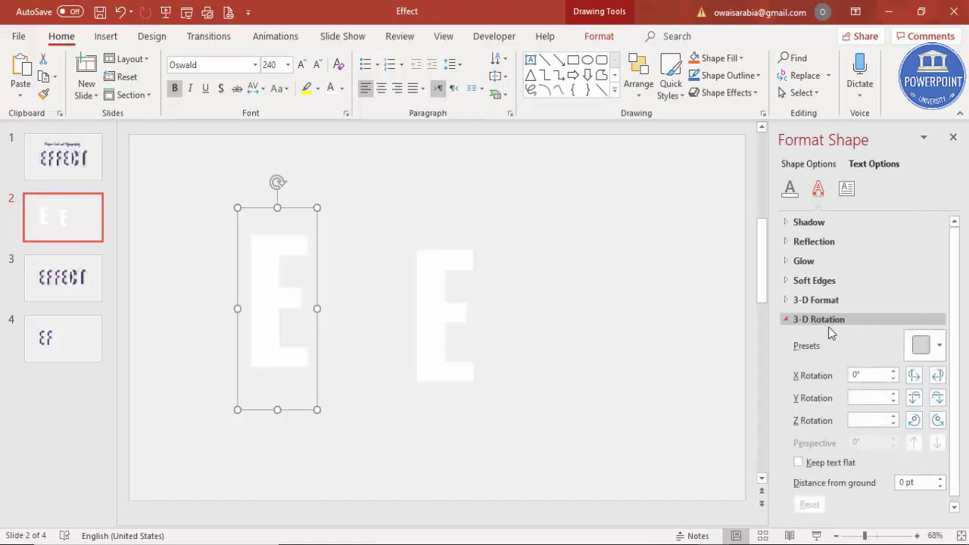
left_click(939, 344)
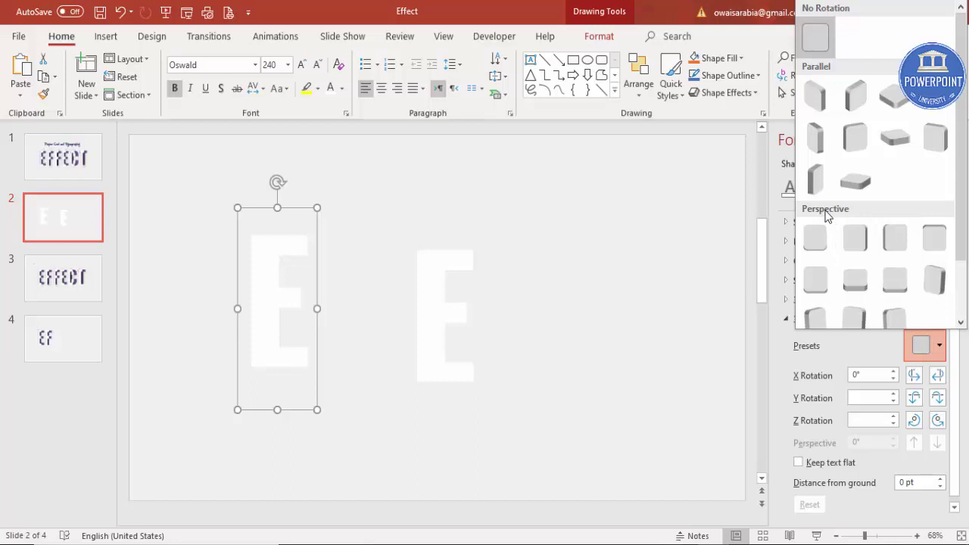
left_click(856, 241)
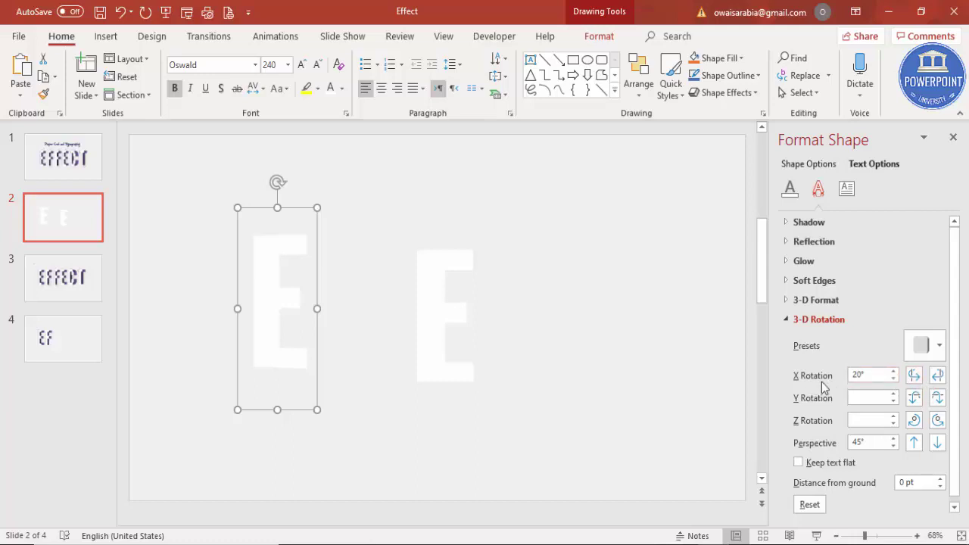
left_click(916, 377)
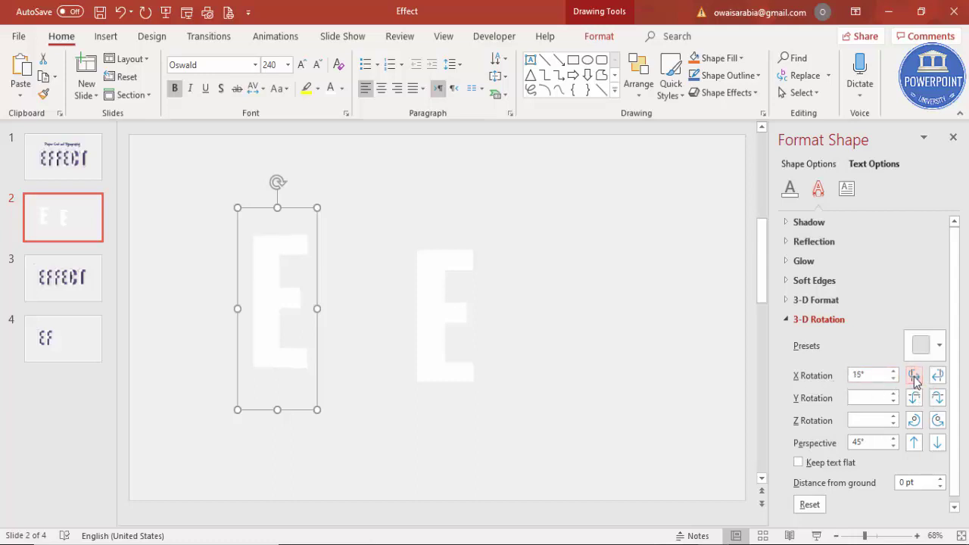
left_click(938, 379)
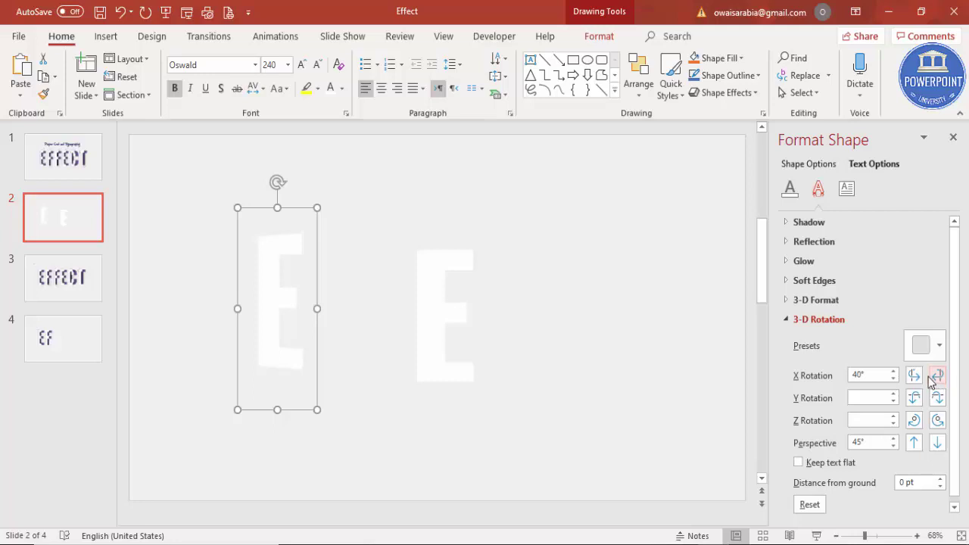
left_click(471, 251)
left_click(460, 223)
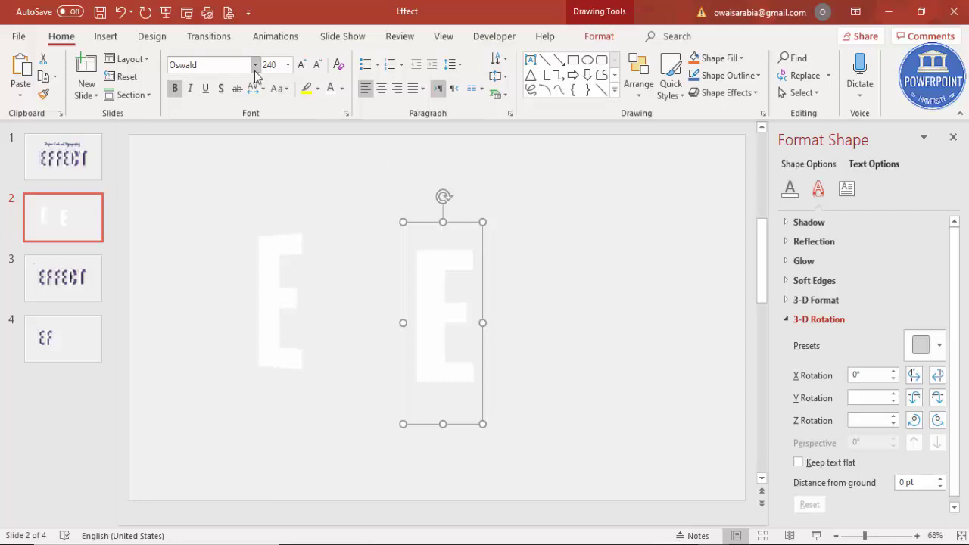
Make the right E 220 pt and purple, then drag it over the white E.
left_click(302, 65)
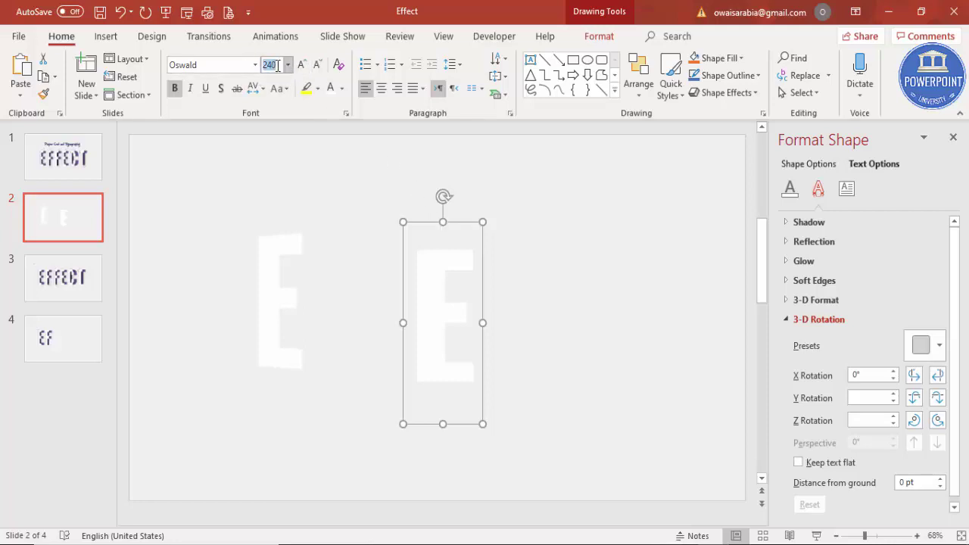
key("Return")
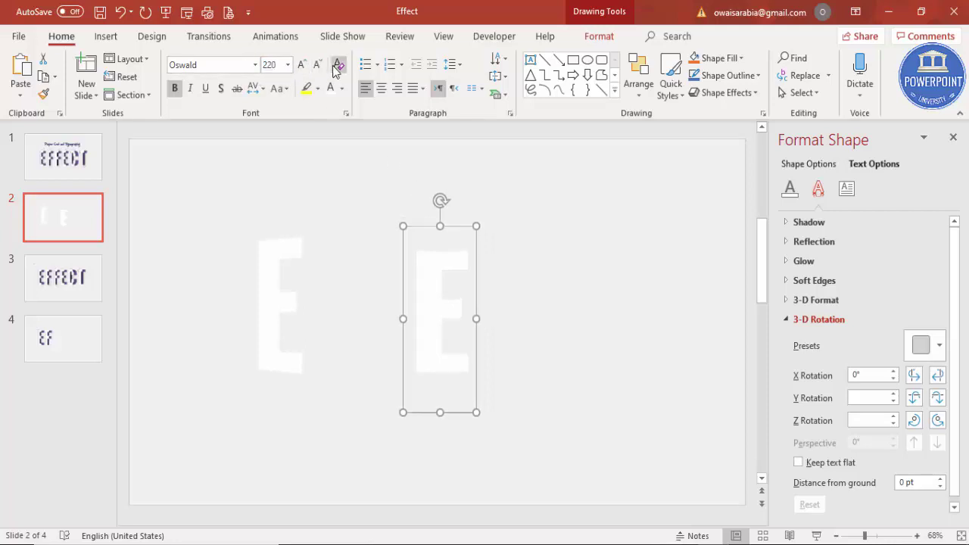
left_click(343, 88)
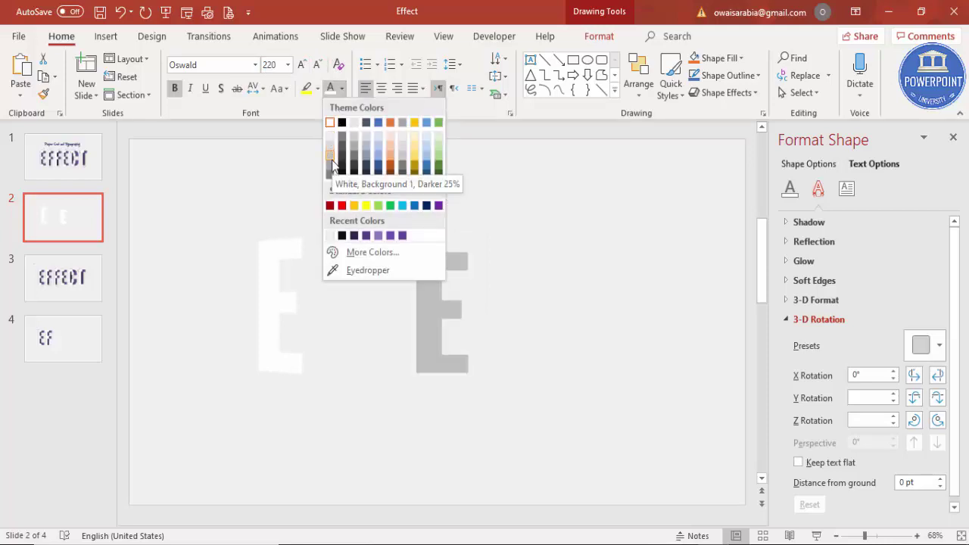
left_click(379, 236)
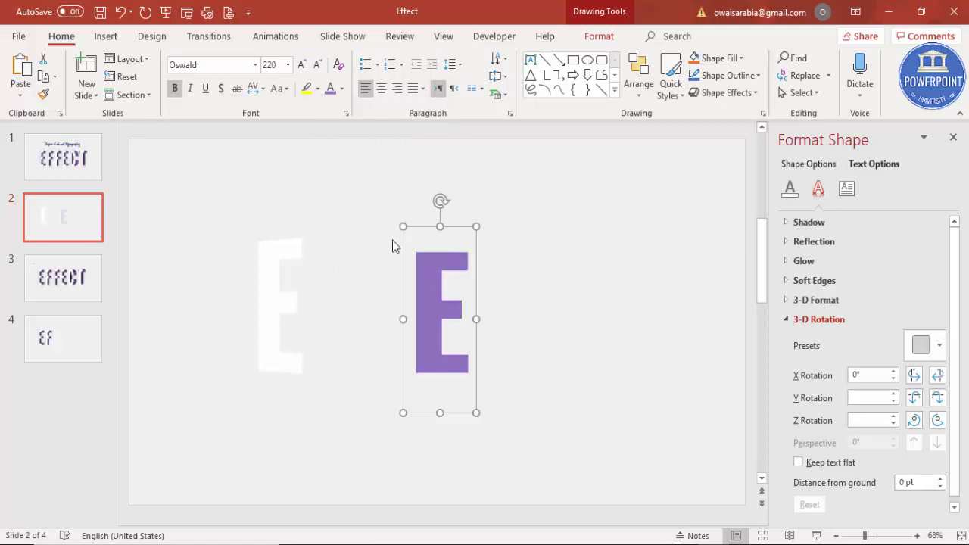
left_click_drag(469, 230, 311, 224)
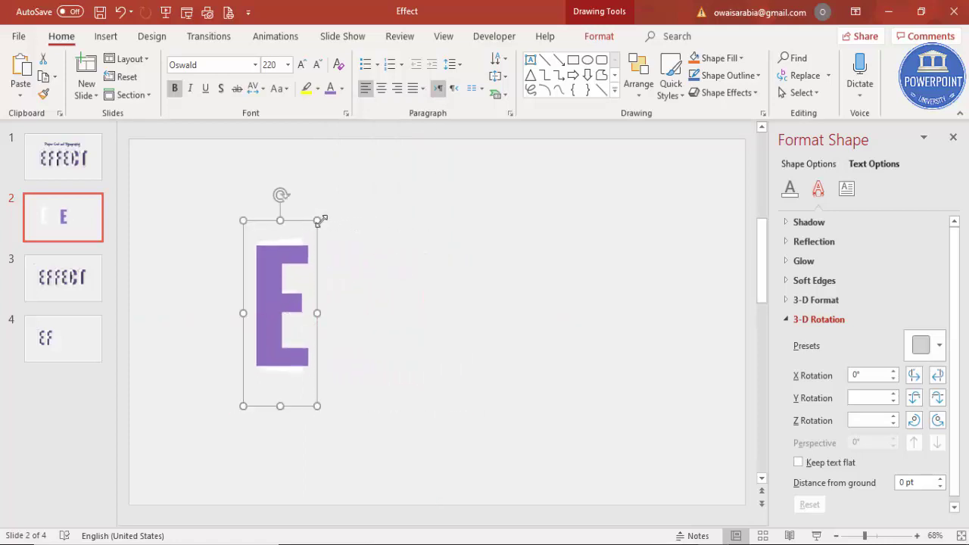
Send the purple E one layer backward behind the white E.
left_click(599, 36)
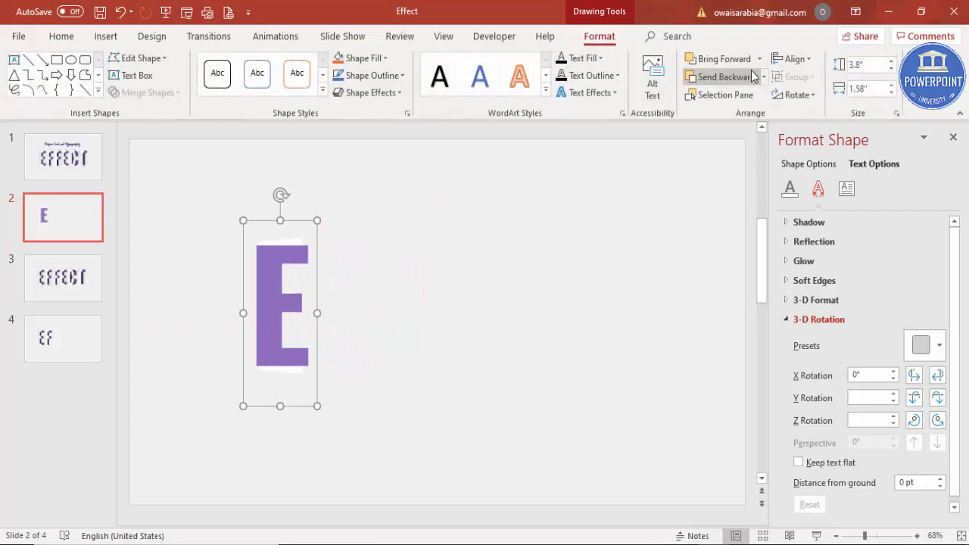
left_click(764, 77)
left_click(736, 114)
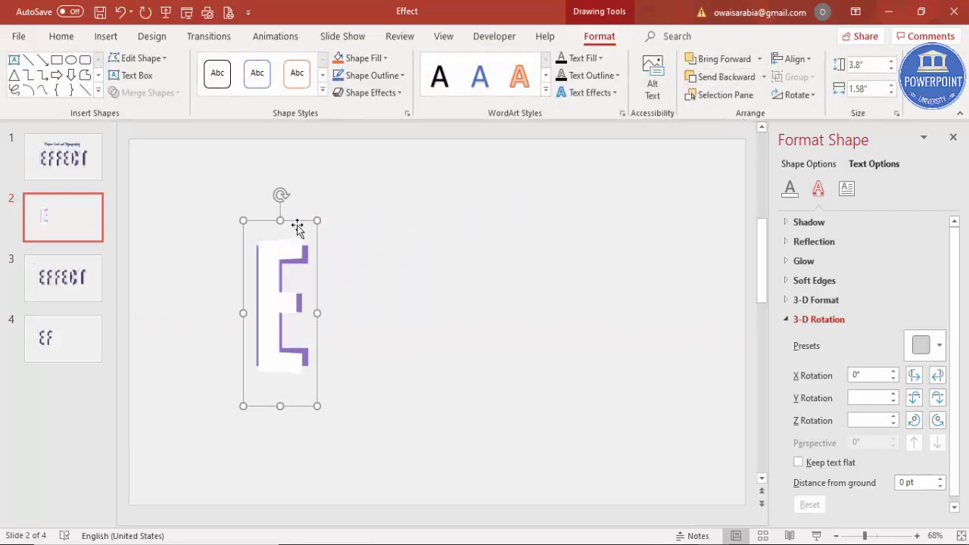
Nudge the purple E slightly down and left, undoing a stray move.
left_click_drag(302, 220, 309, 221)
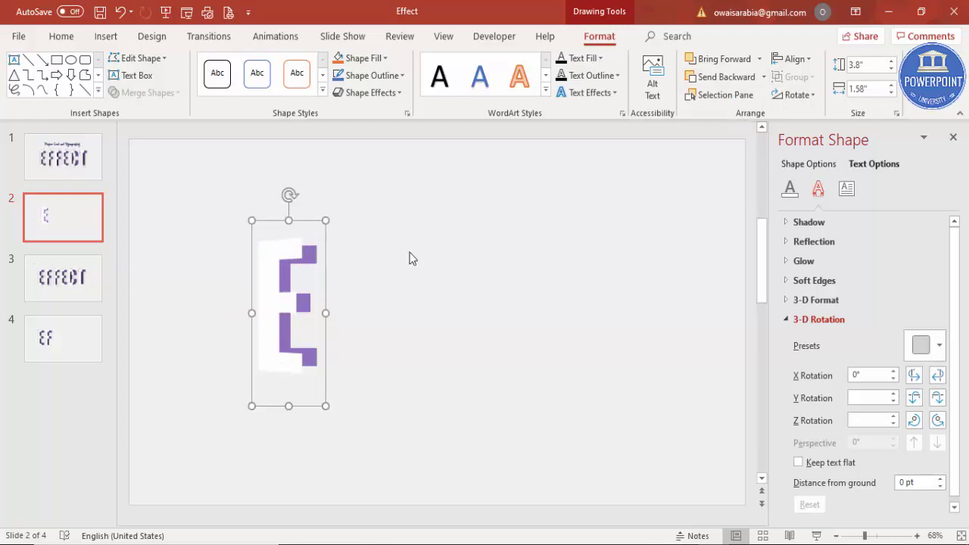
key("ctrl+Down")
key("ctrl+Left")
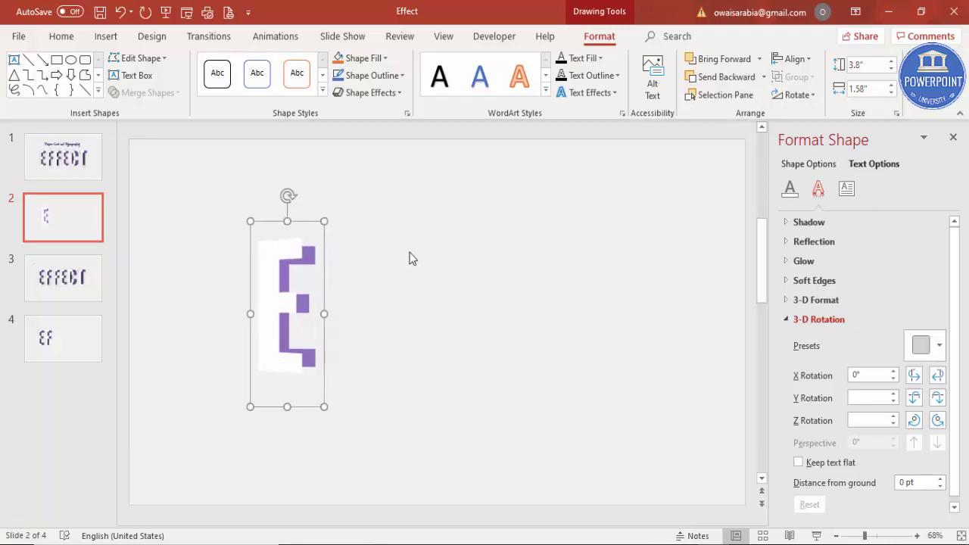
left_click(409, 259)
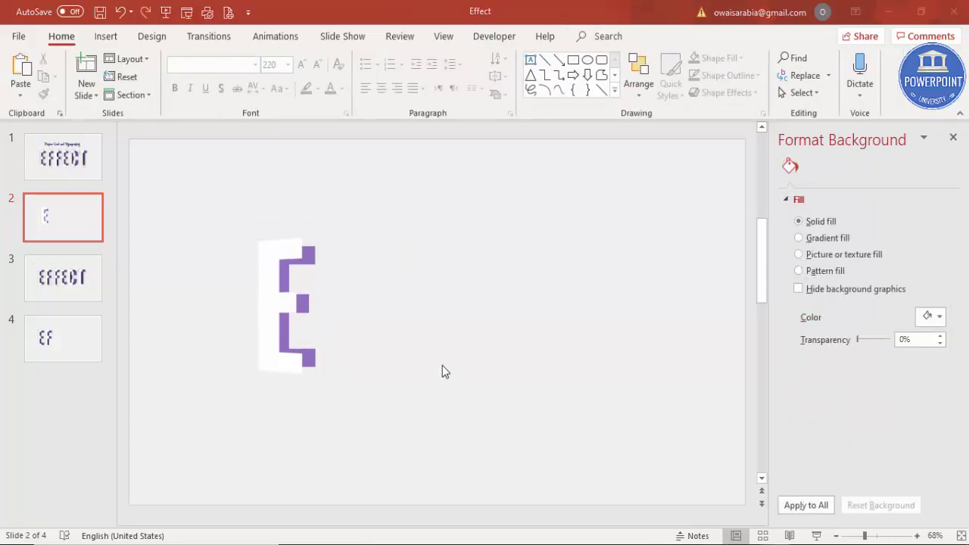
left_click(325, 256)
left_click_drag(324, 256, 342, 256)
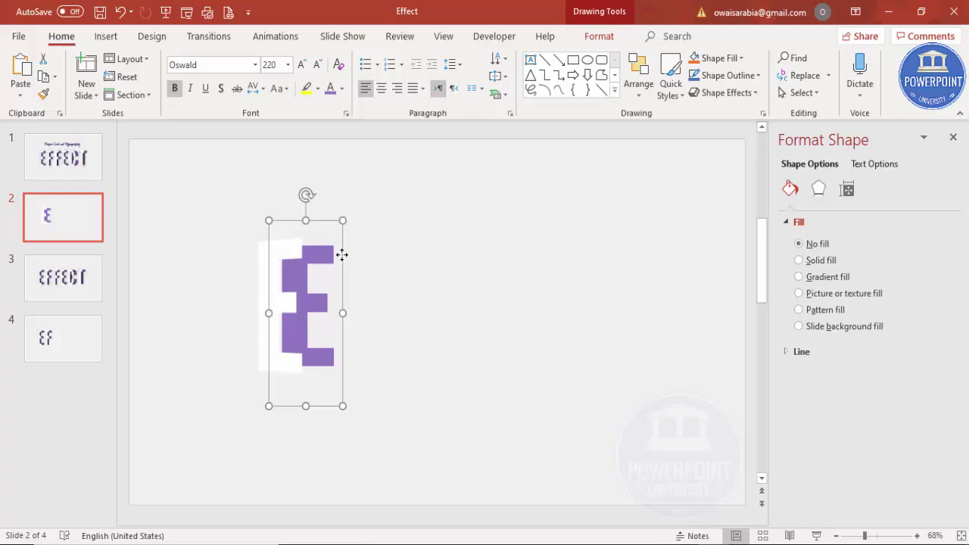
key("ctrl+z")
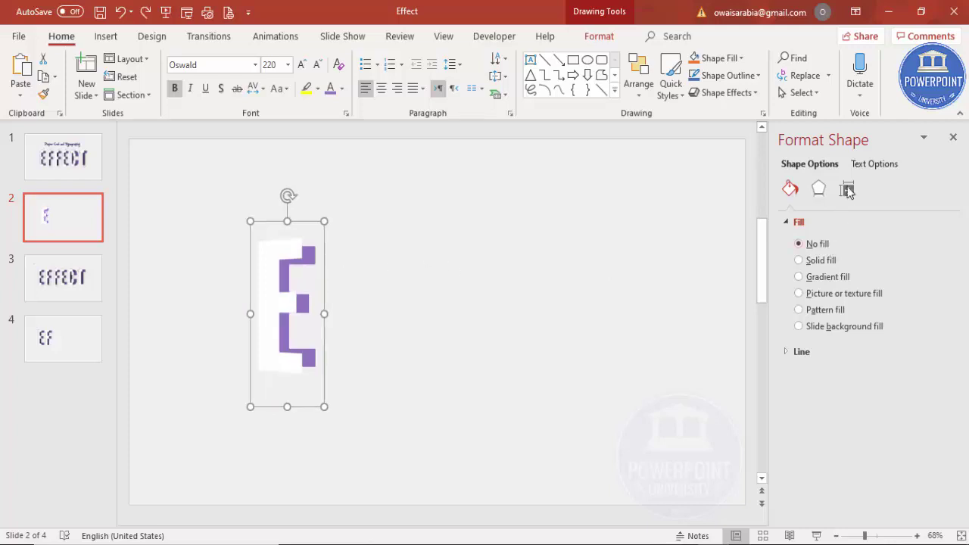
Apply a gradient text fill, delete the middle stop, and make the left stop black.
left_click(875, 166)
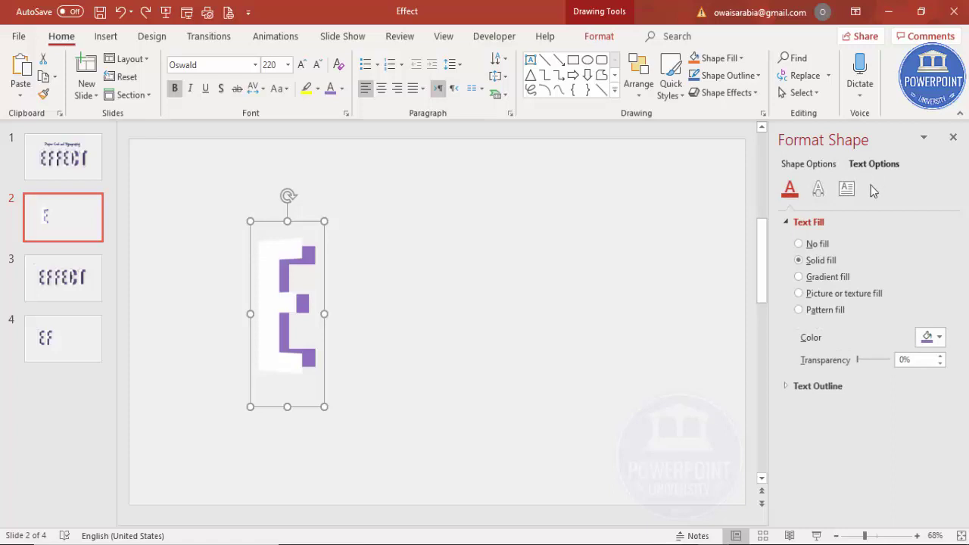
left_click(814, 279)
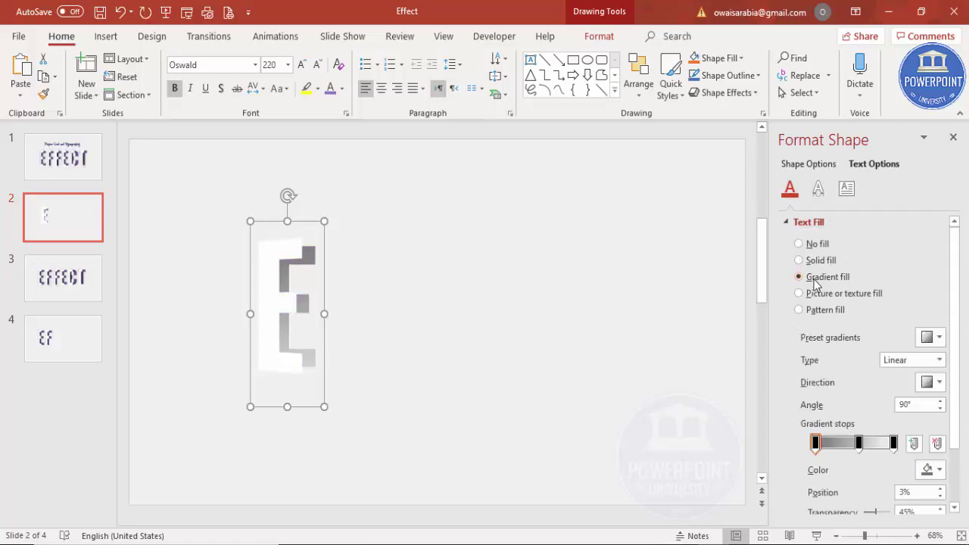
left_click(859, 445)
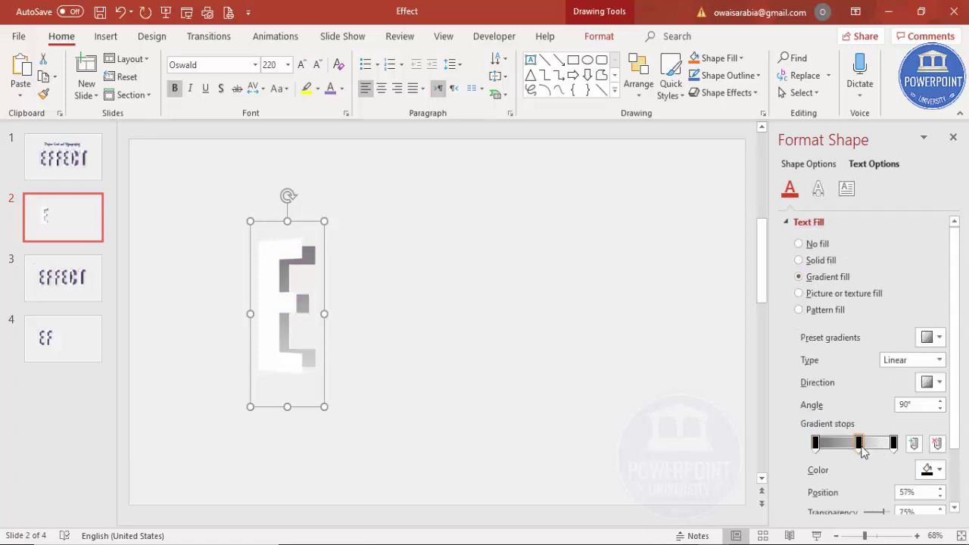
left_click(937, 445)
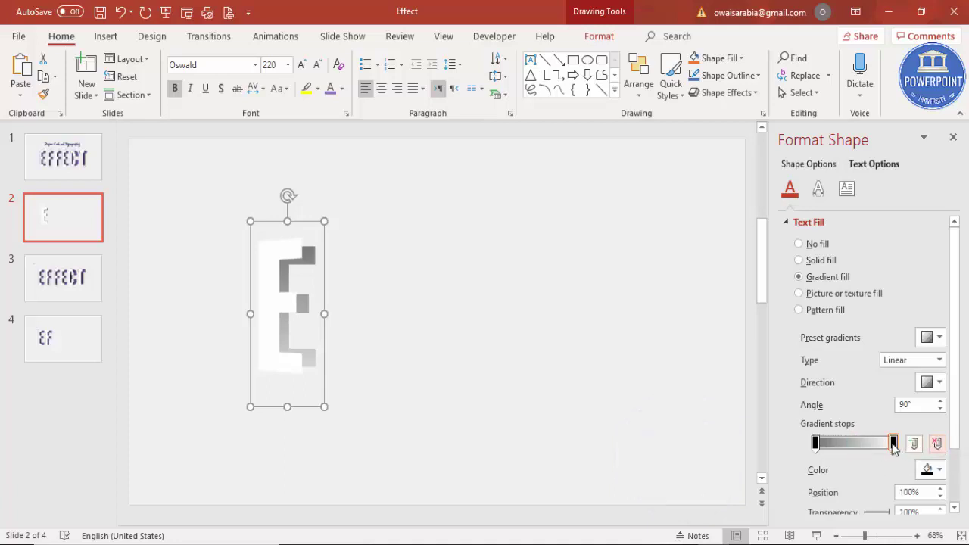
left_click(815, 444)
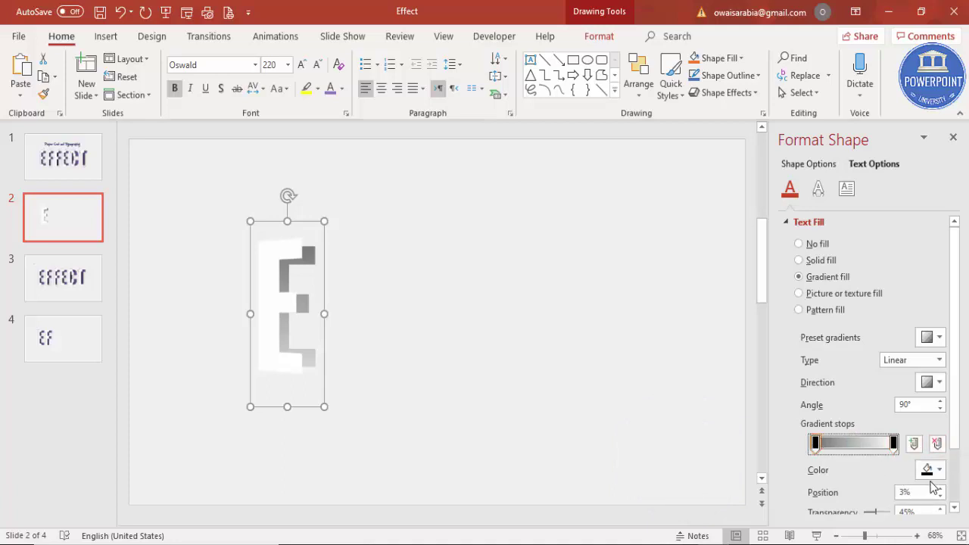
left_click(930, 474)
left_click(876, 422)
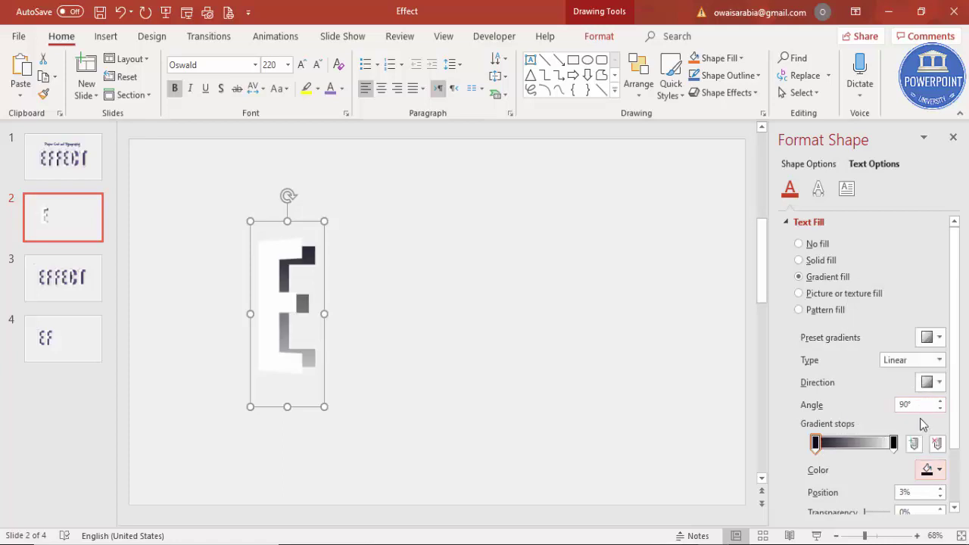
Make the right stop purple, set direction Linear Right, and move the black stop to 16%.
left_click(893, 444)
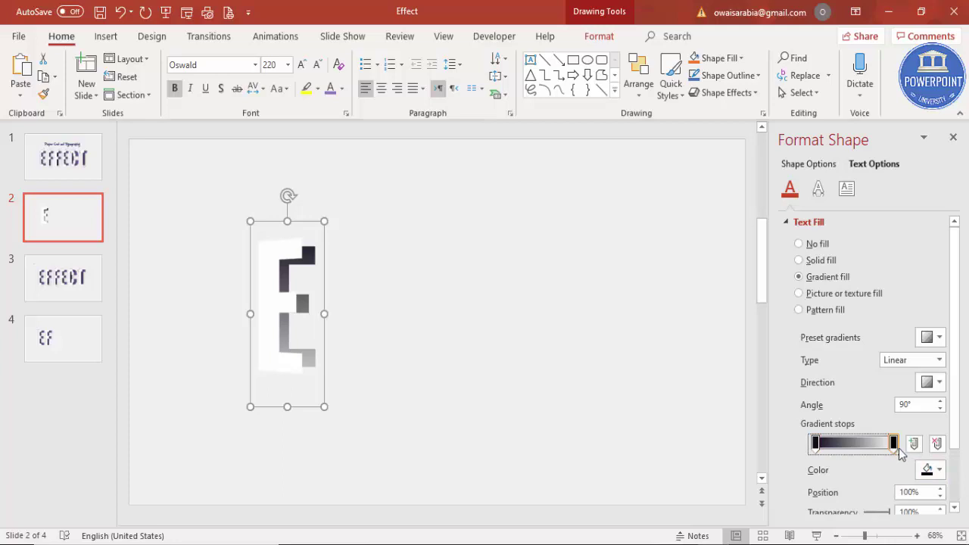
left_click(929, 470)
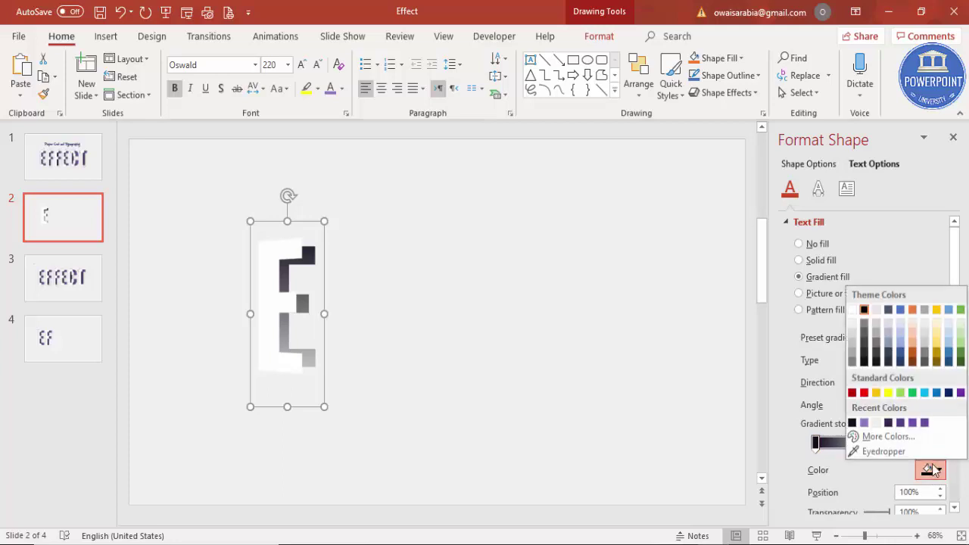
left_click(864, 422)
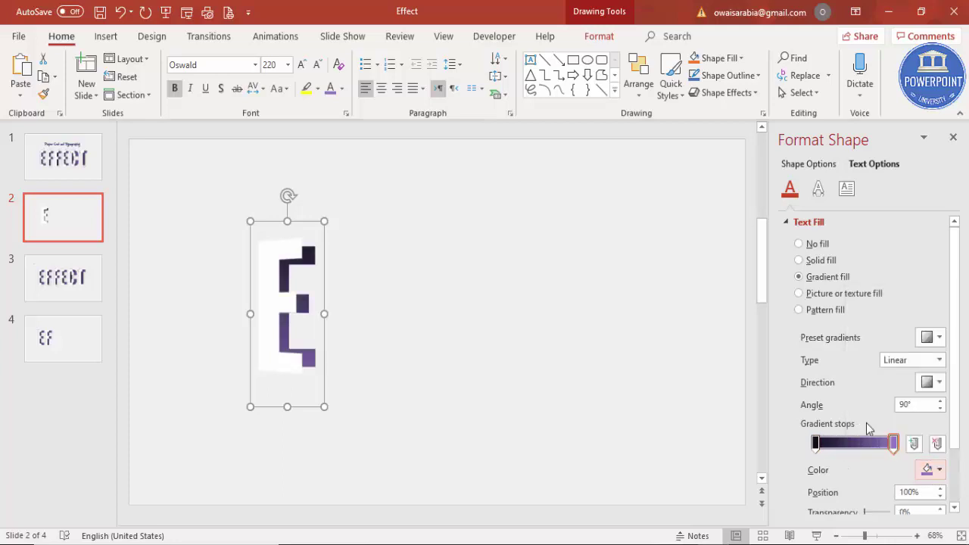
left_click(933, 382)
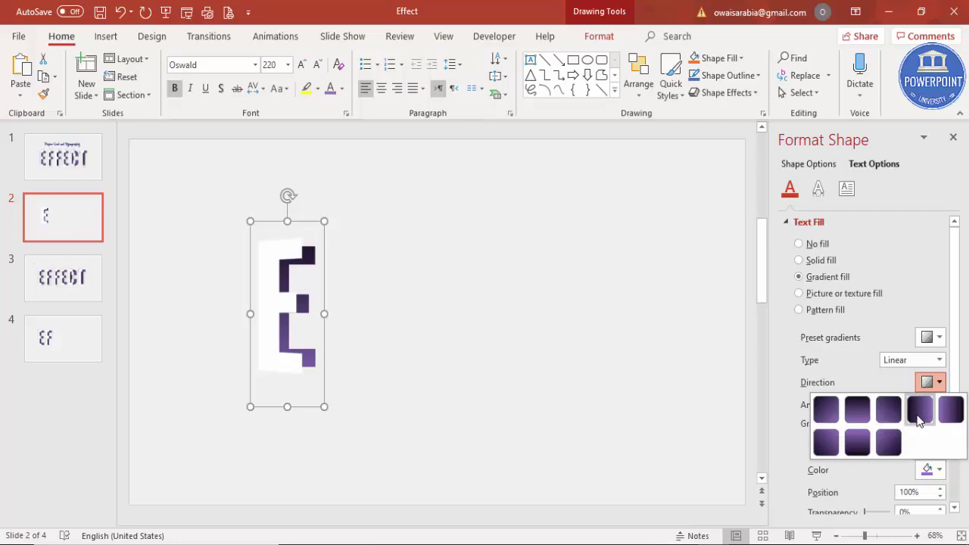
left_click(918, 409)
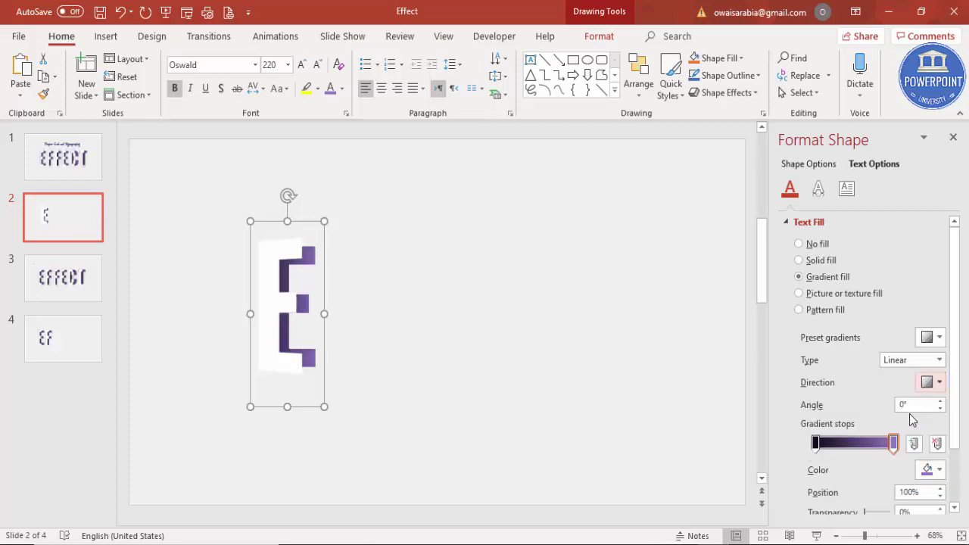
left_click(818, 443)
left_click_drag(818, 443, 828, 445)
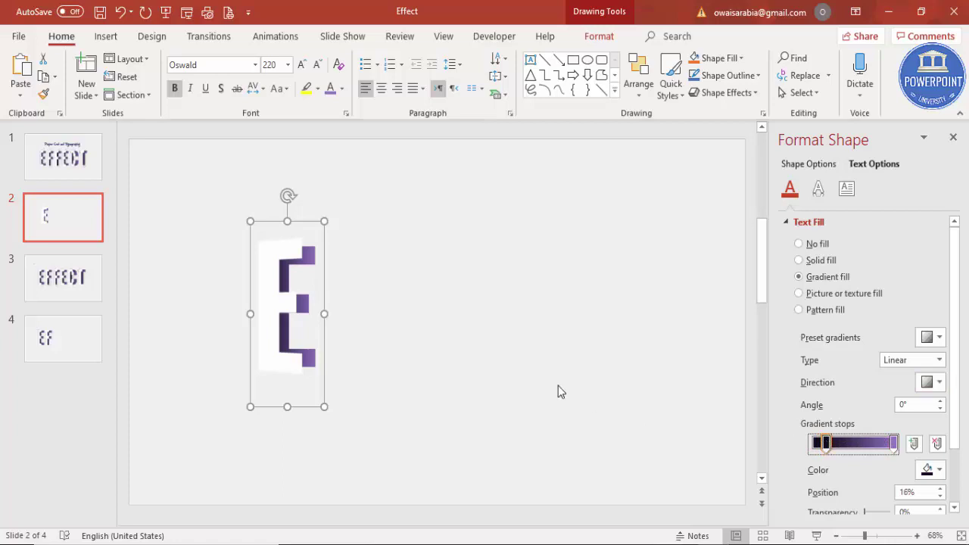
left_click(529, 384)
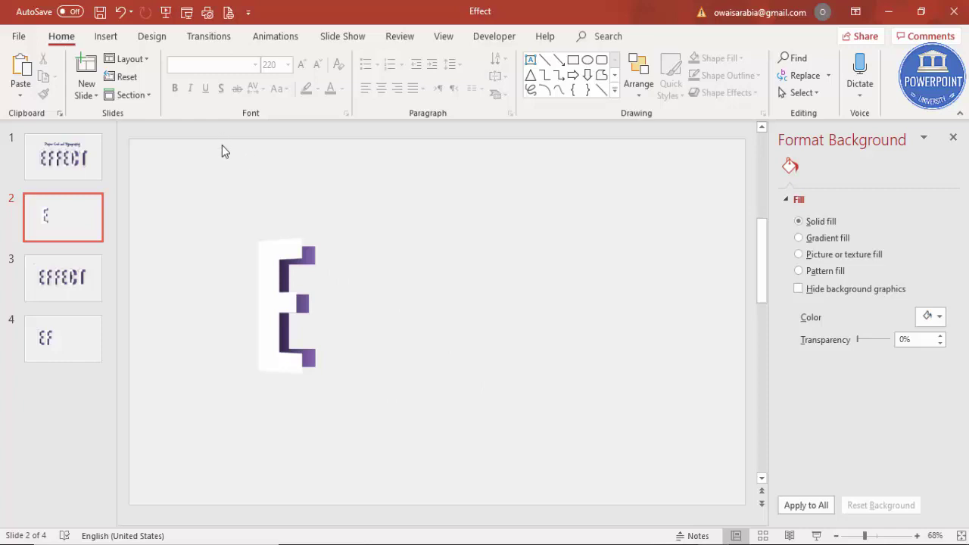
Draw a trapezoid shape to the right of the E.
left_click(106, 36)
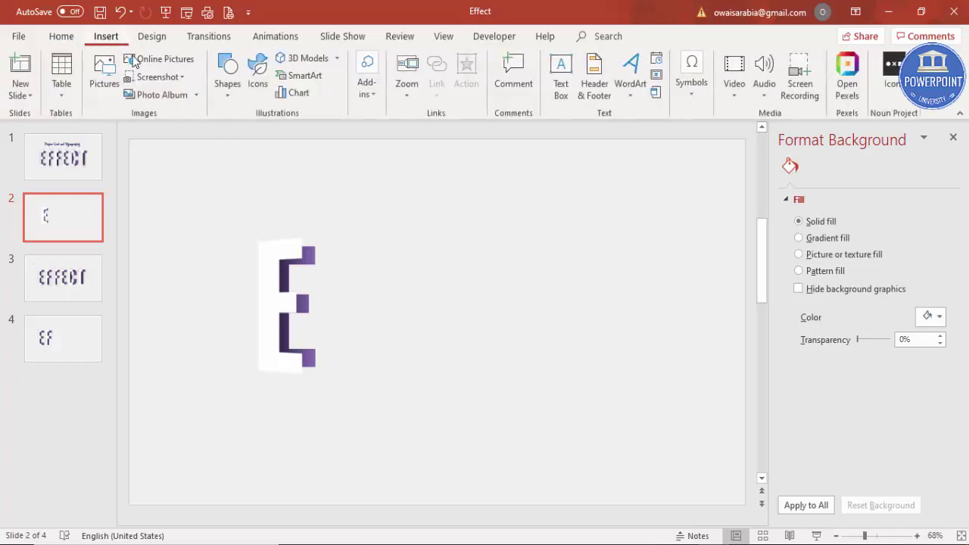
left_click(235, 96)
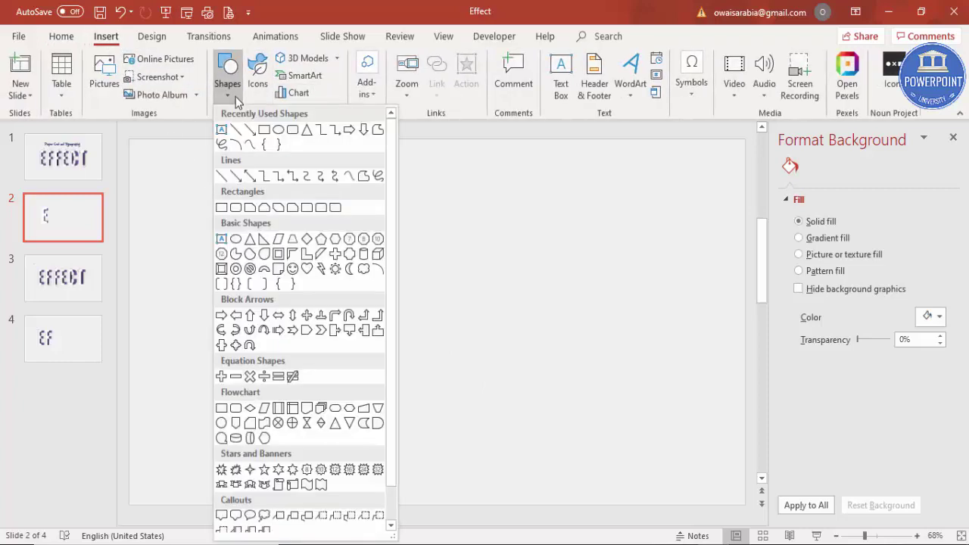
left_click(293, 244)
left_click_drag(417, 240, 578, 331)
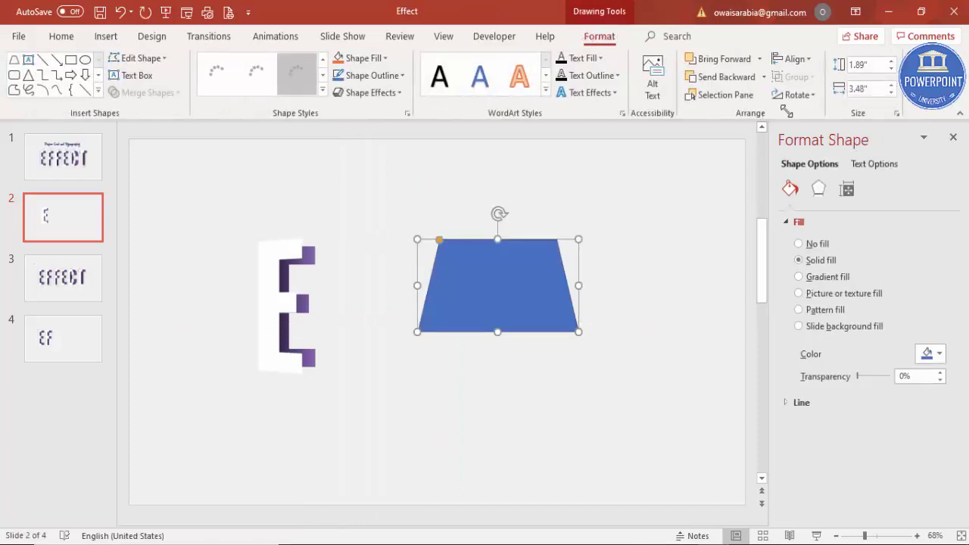
Rotate the trapezoid 90° left and remove its outline.
left_click(799, 95)
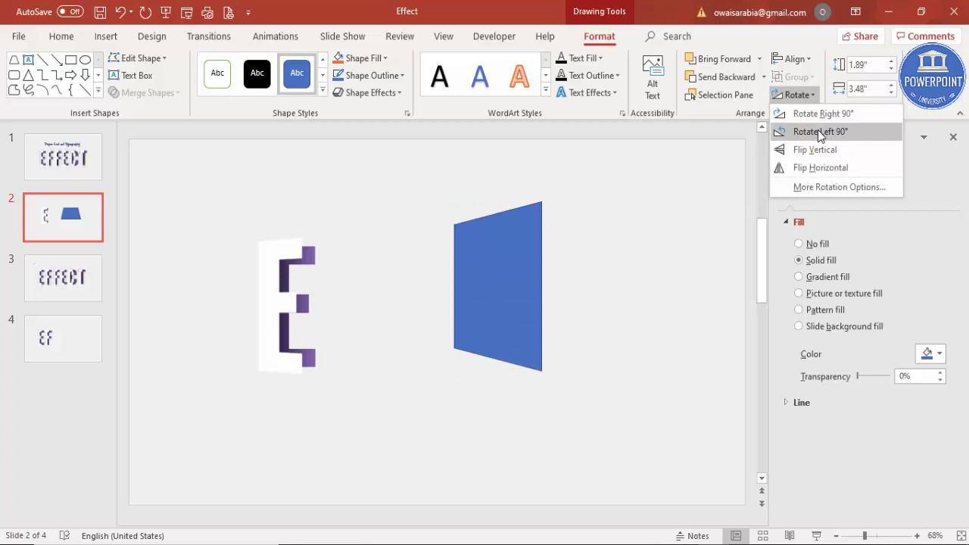
left_click(820, 133)
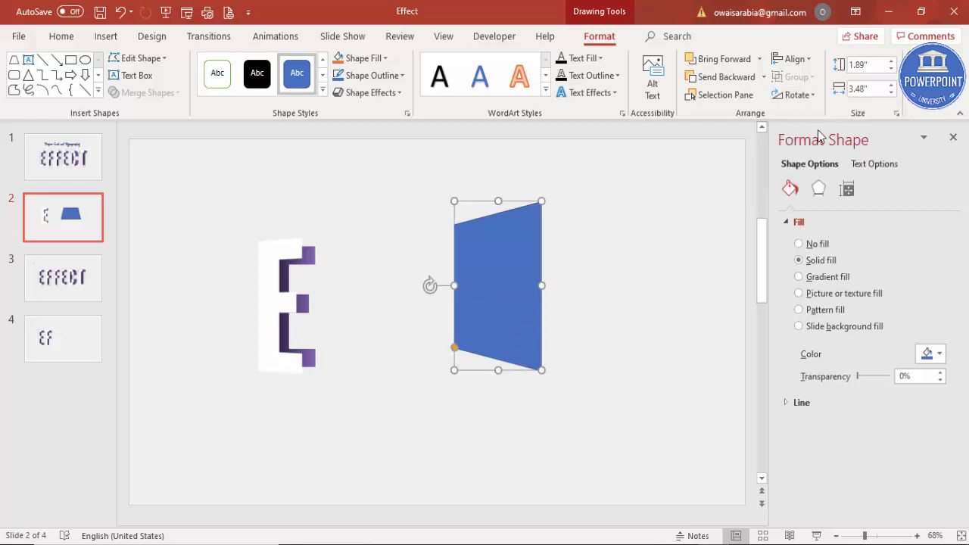
left_click(388, 76)
left_click(382, 238)
left_click(379, 240)
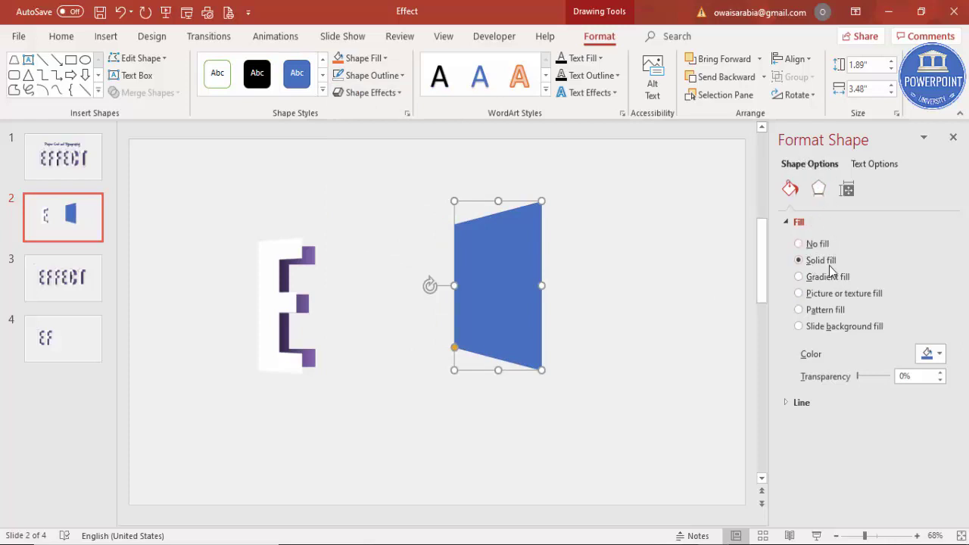
Fill the trapezoid with a gradient, dark stop at 0%, running Linear Right.
left_click(800, 277)
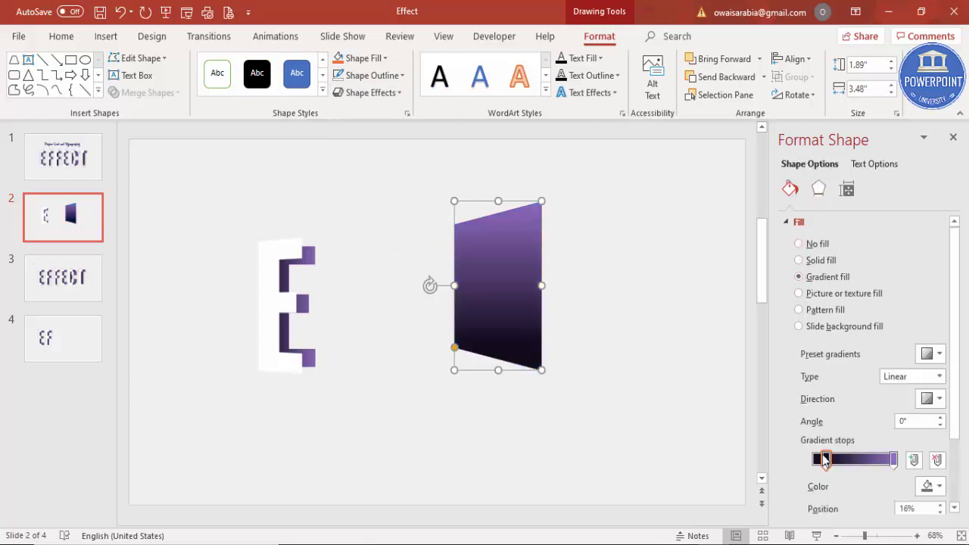
left_click_drag(825, 462, 814, 462)
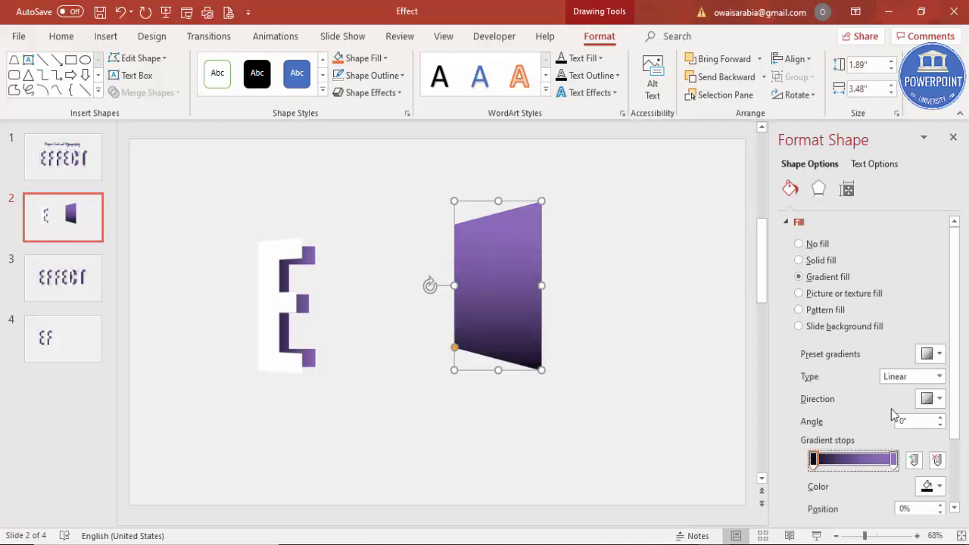
scroll(956, 401, "down", 2)
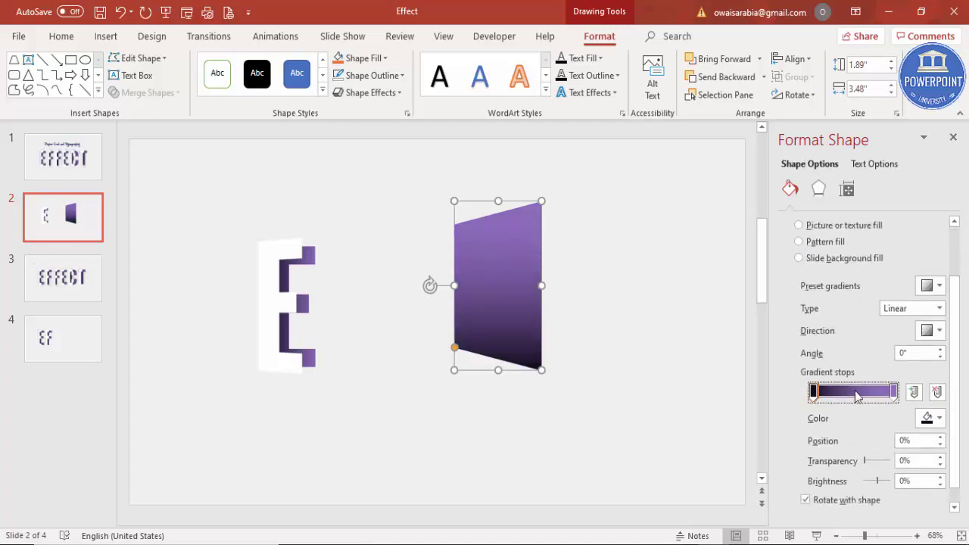
left_click(931, 331)
left_click(940, 358)
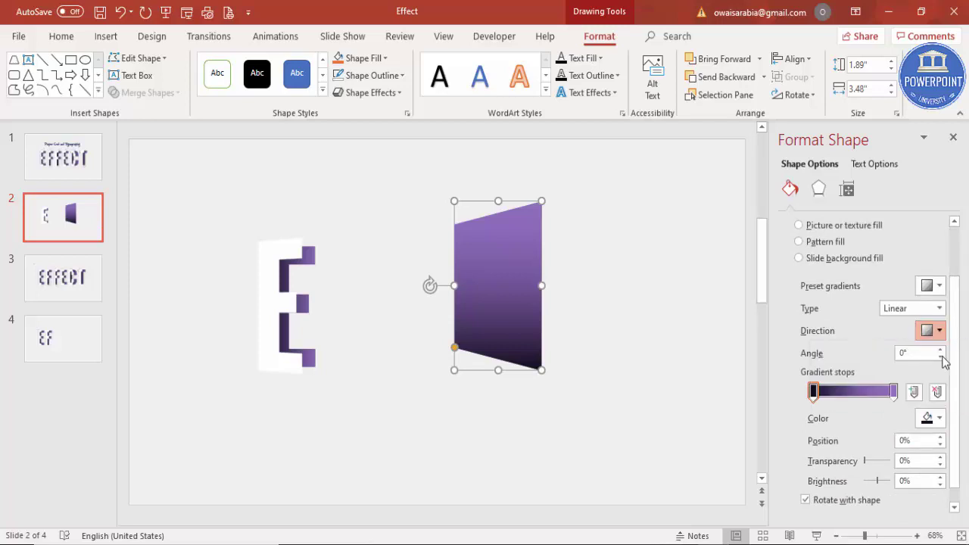
left_click(938, 330)
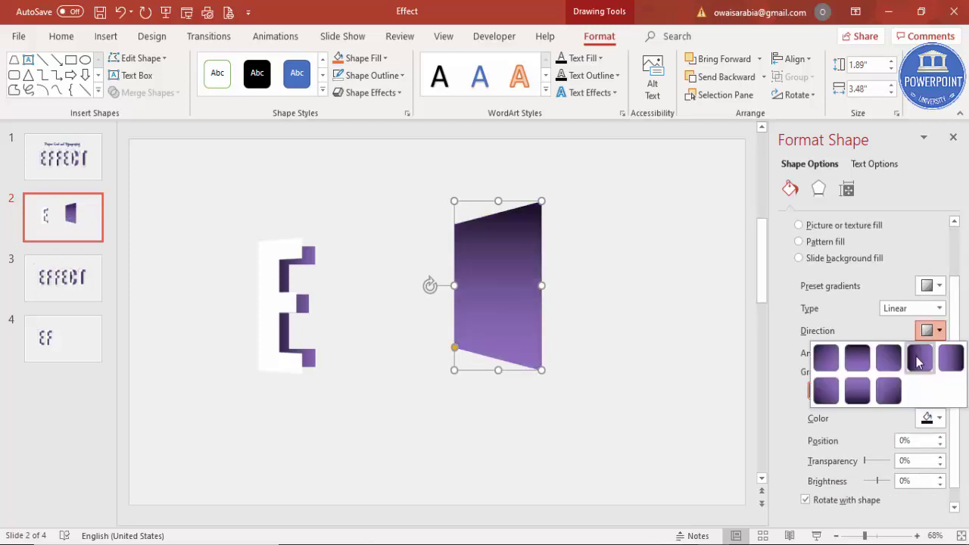
left_click(911, 360)
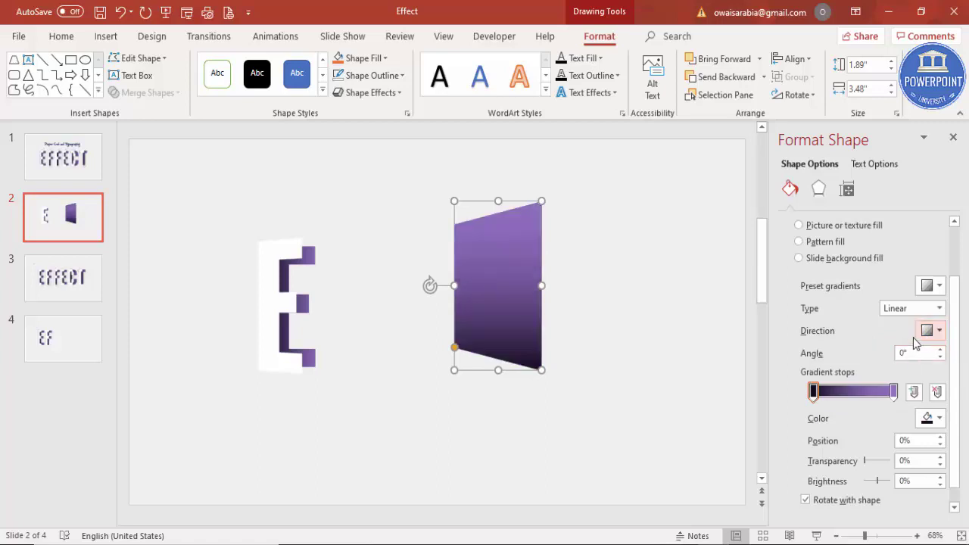
left_click(925, 331)
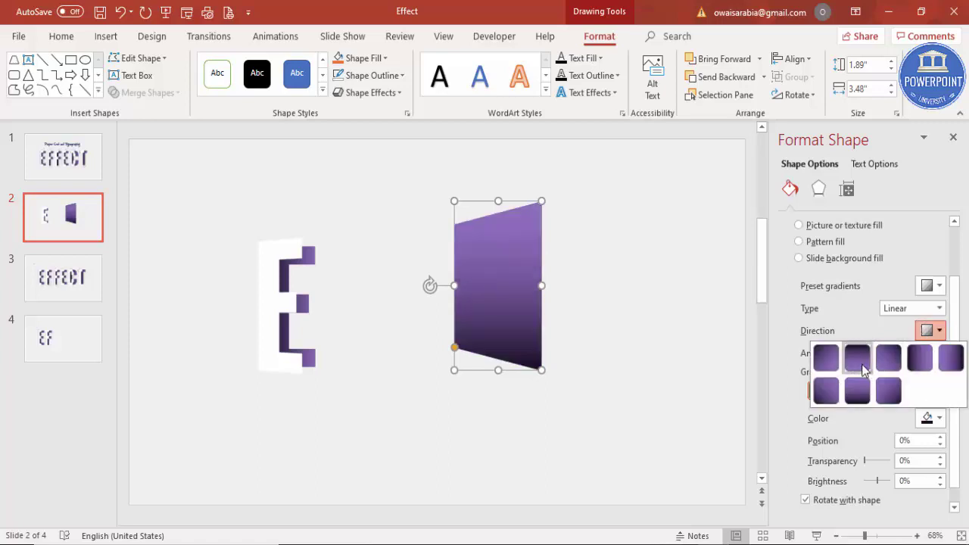
left_click(865, 370)
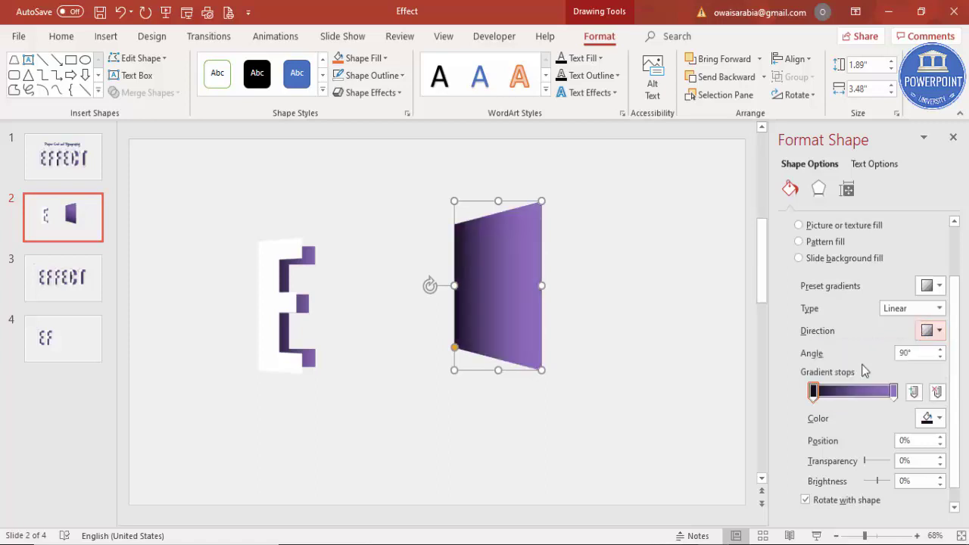
left_click(925, 334)
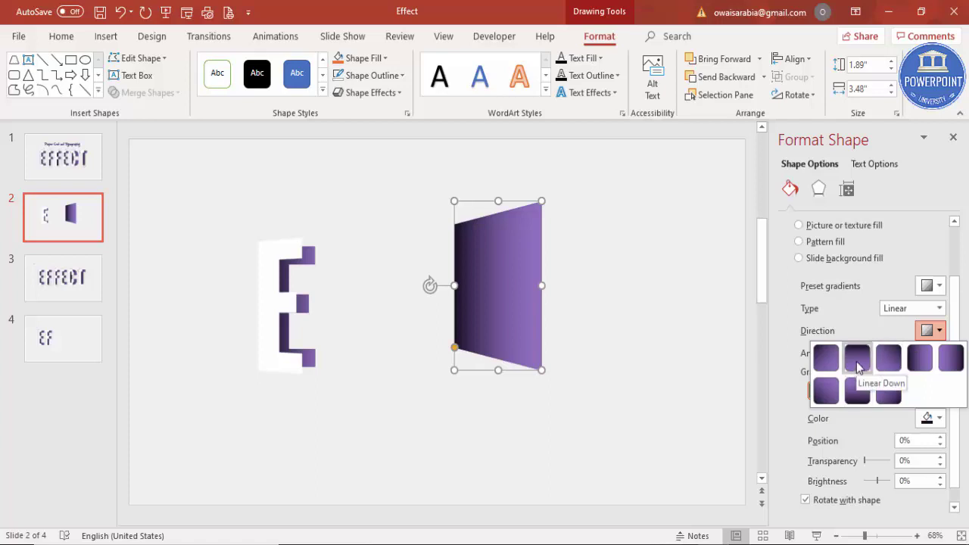
left_click(703, 361)
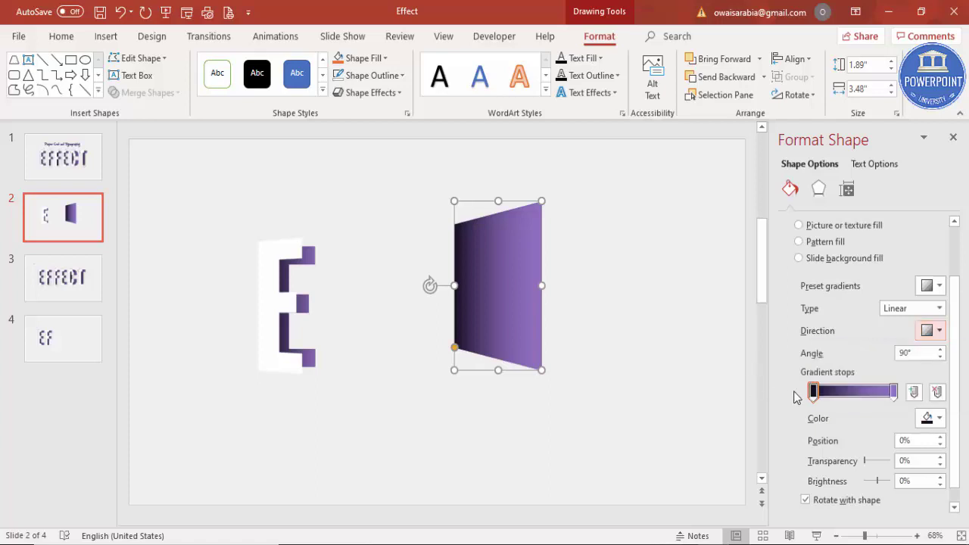
Select the right-hand gradient stop and open its colour palette.
left_click(930, 418)
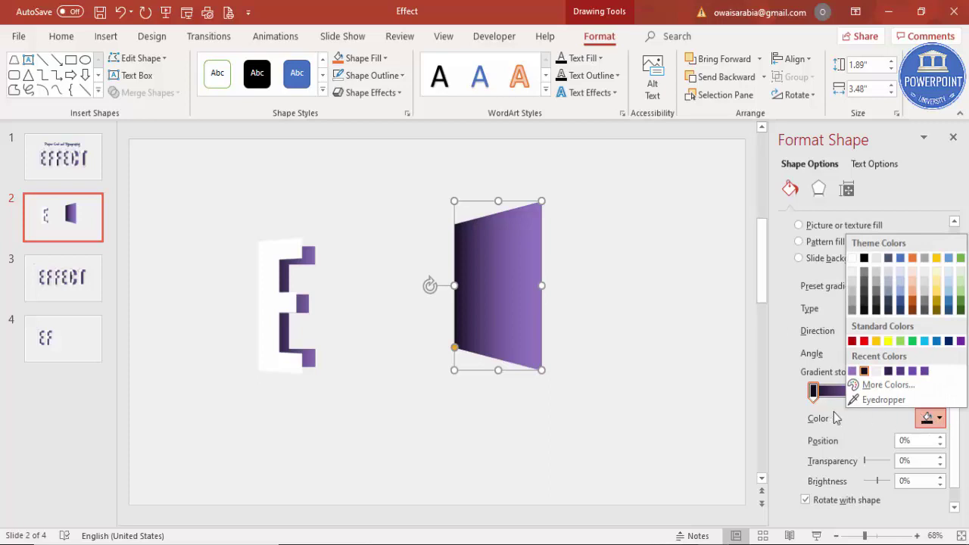
left_click(742, 399)
left_click(894, 392)
left_click(930, 418)
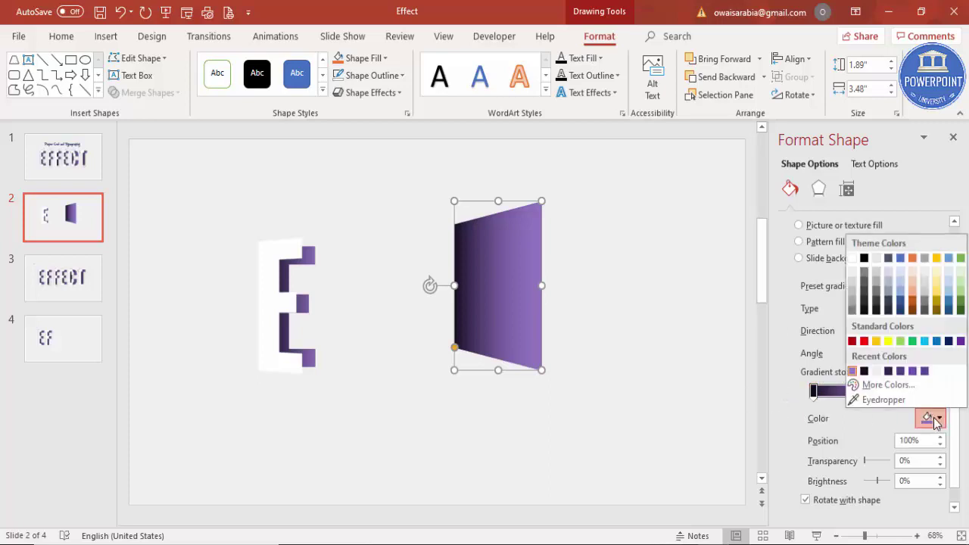
Make the right stop light gray, fully transparent, the black stop 40% transparent, and move the trapezoid onto the E.
left_click(877, 371)
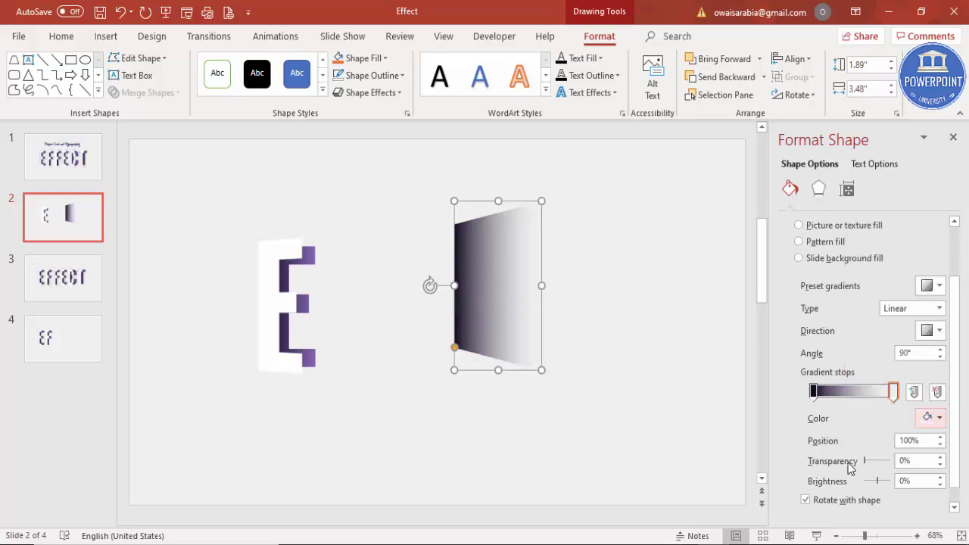
left_click_drag(865, 460, 909, 461)
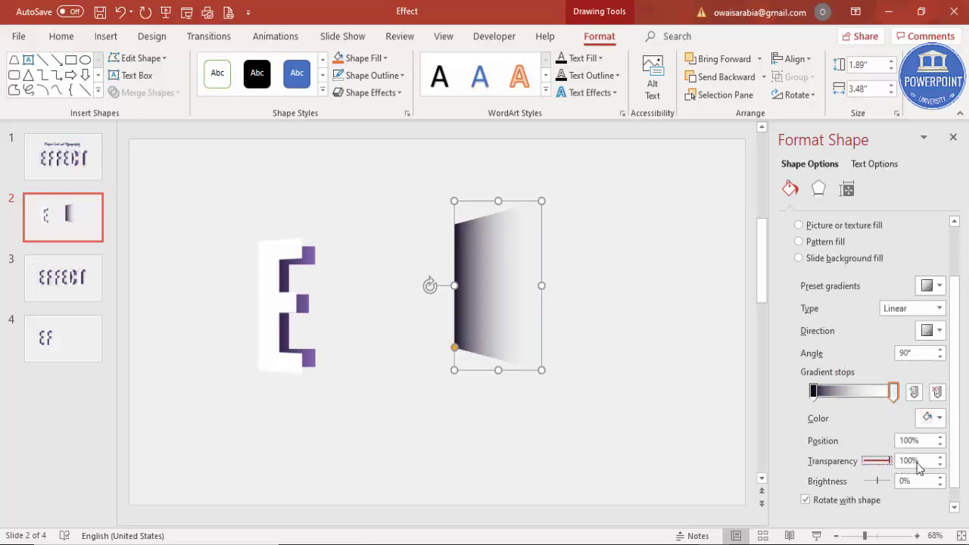
left_click(814, 392)
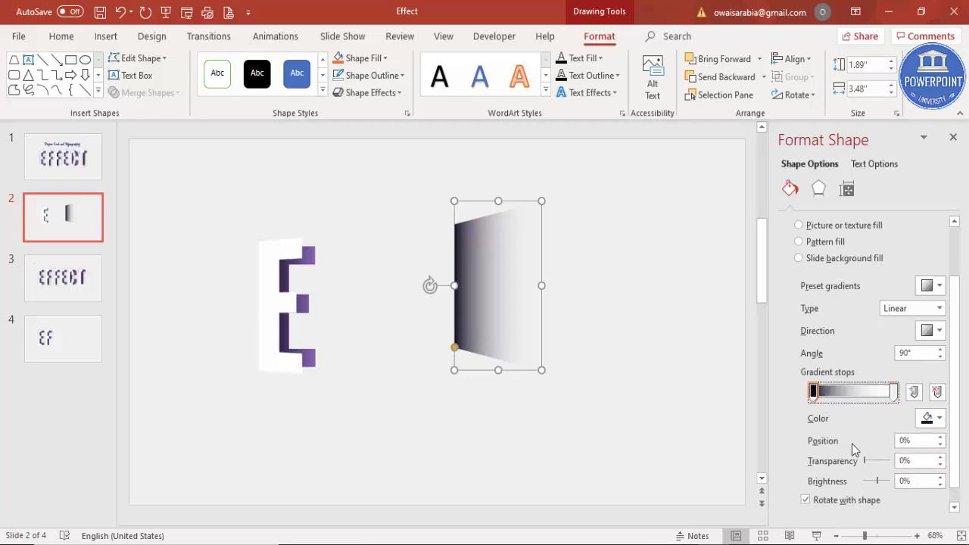
left_click_drag(866, 462, 877, 469)
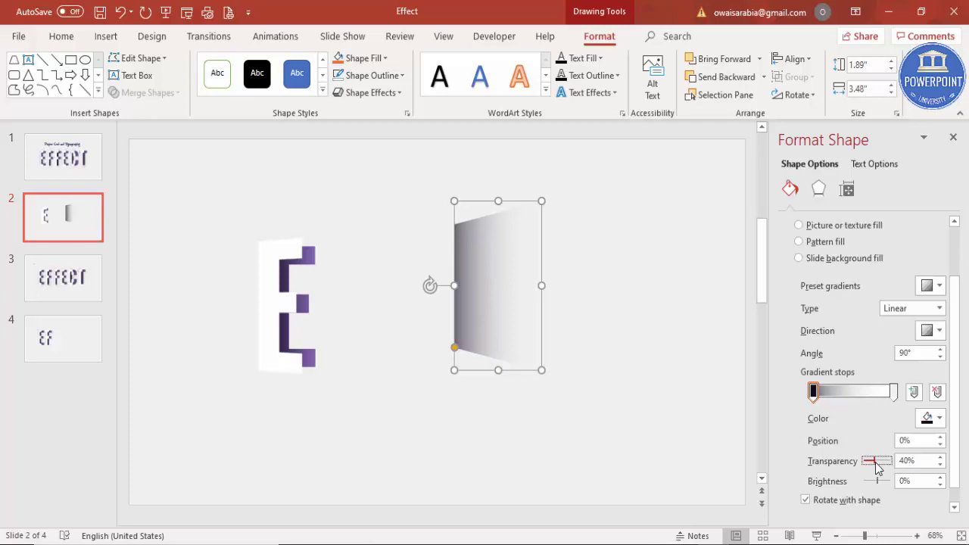
left_click_drag(474, 260, 282, 279)
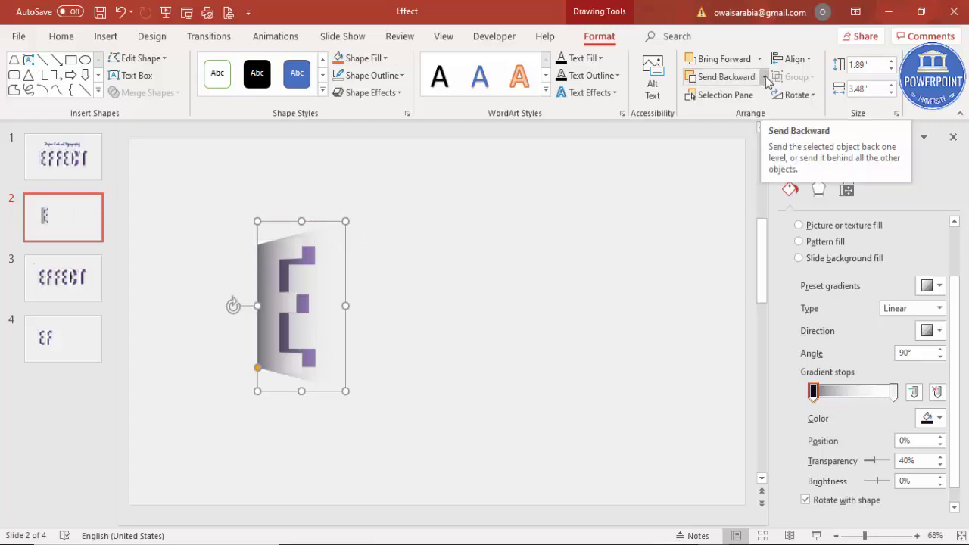
Resize, narrow and reslant the trapezoid to fit the E, nudging it into alignment.
left_click_drag(303, 221, 302, 220)
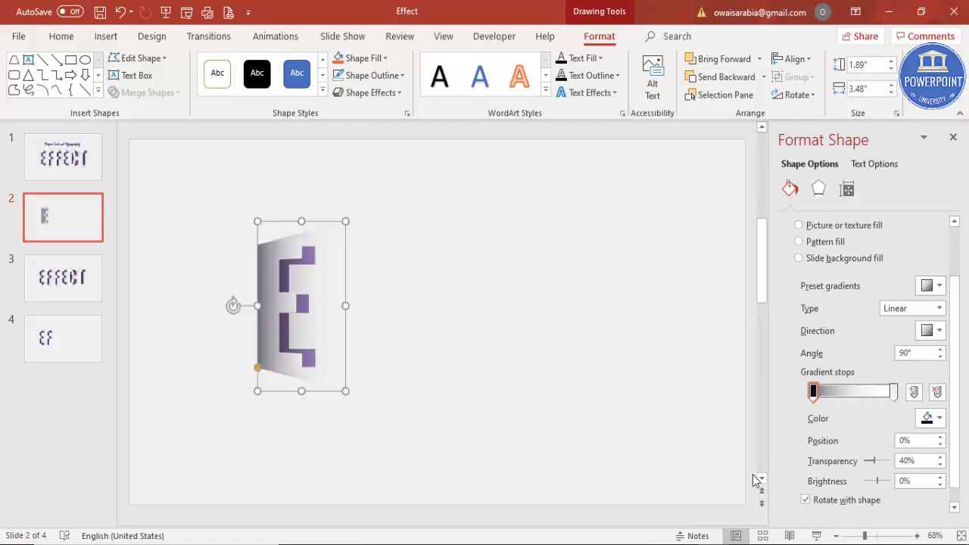
left_click(880, 536)
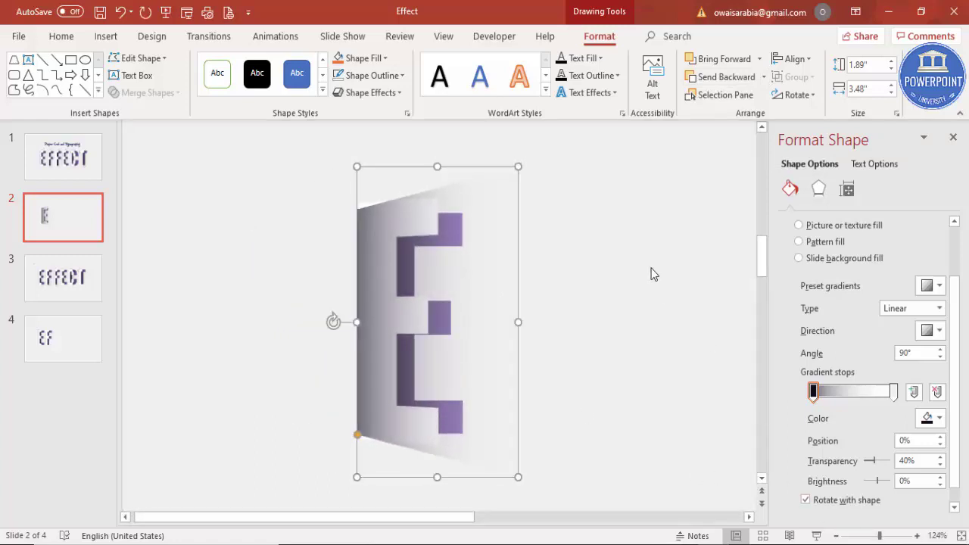
left_click_drag(438, 166, 438, 159)
left_click_drag(519, 318, 487, 318)
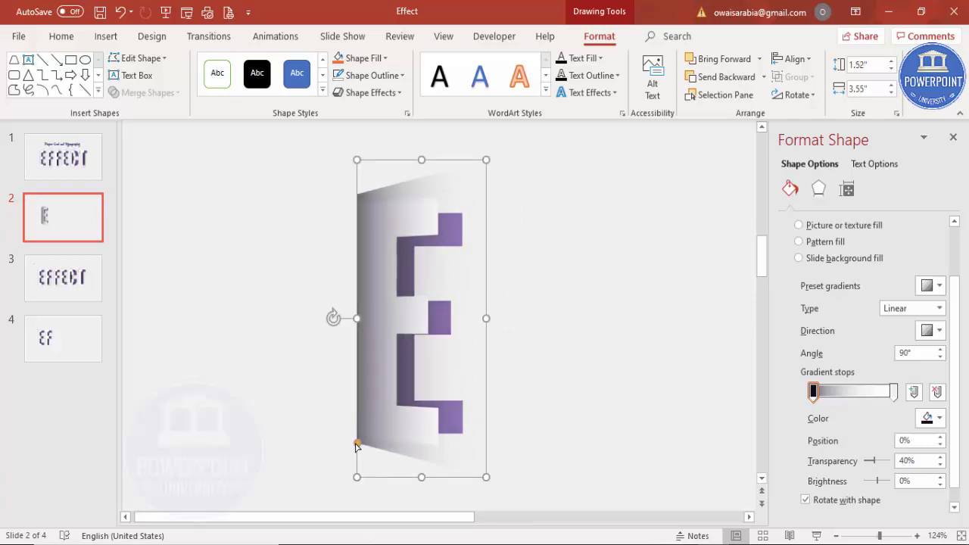
left_click_drag(358, 445, 358, 434)
key("ctrl+Down")
key("ctrl+Down")
key("ctrl+Right")
key("ctrl+Right")
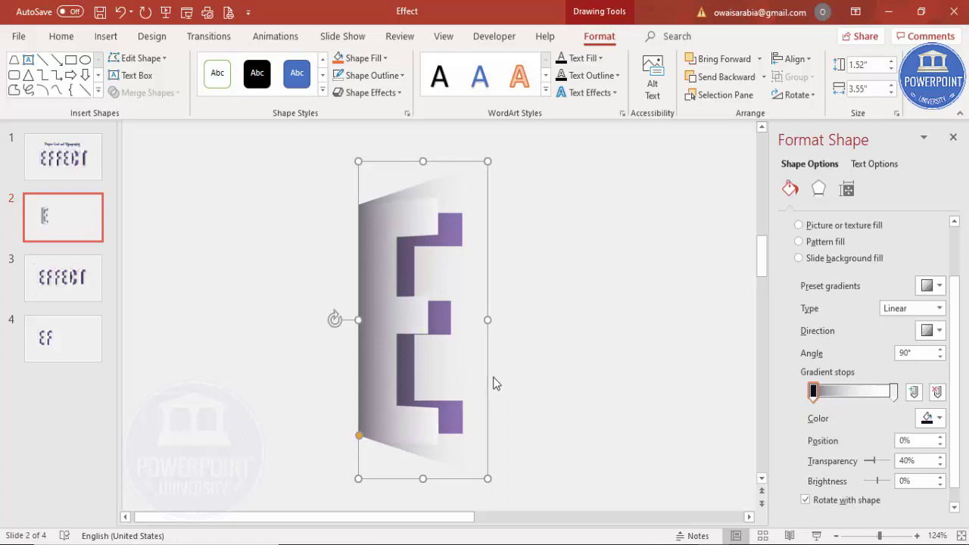
Send the trapezoid to the back behind the letter pieces.
left_click(764, 76)
left_click(744, 111)
left_click(697, 199)
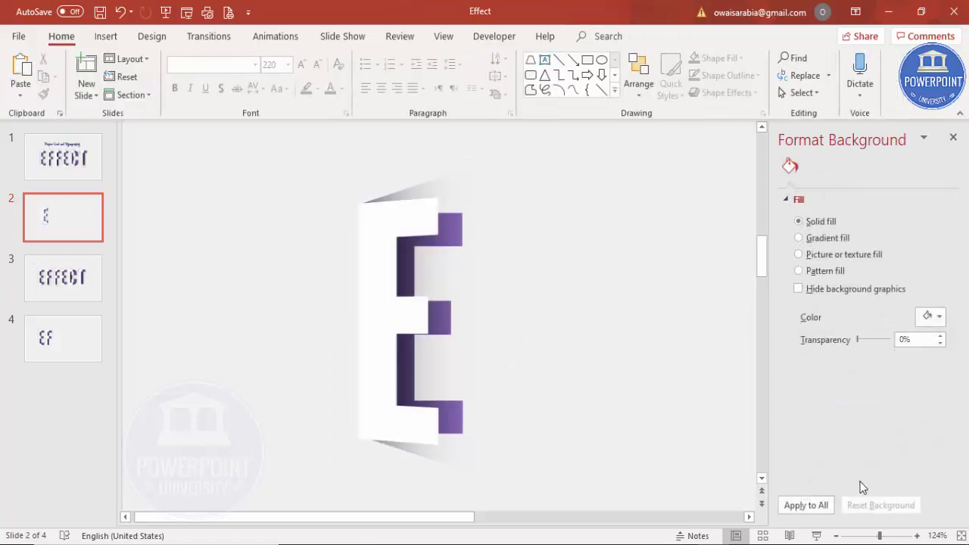
Fit the slide to the window and select all the E's layered pieces with Ctrl+A.
left_click(957, 536)
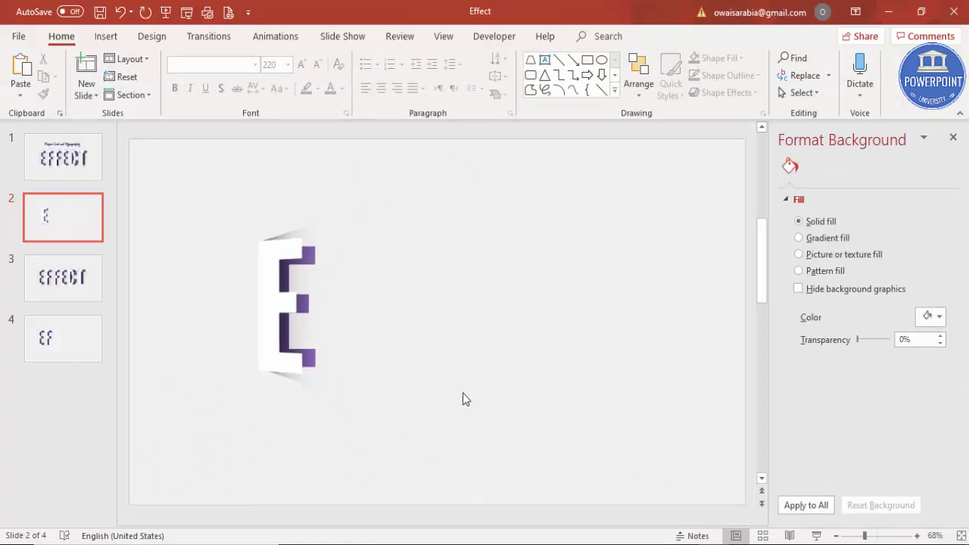
left_click(325, 318)
left_click(216, 166)
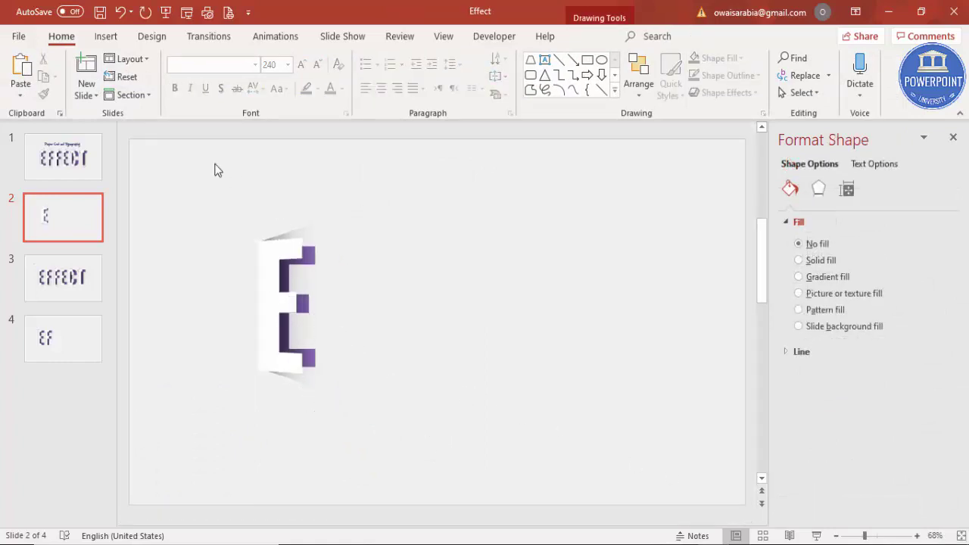
left_click_drag(201, 161, 471, 509)
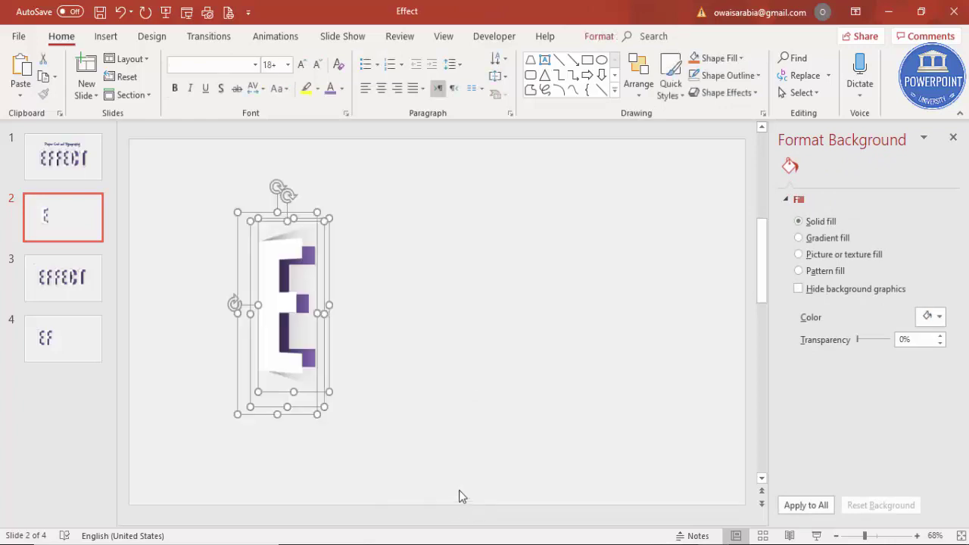
left_click(452, 410)
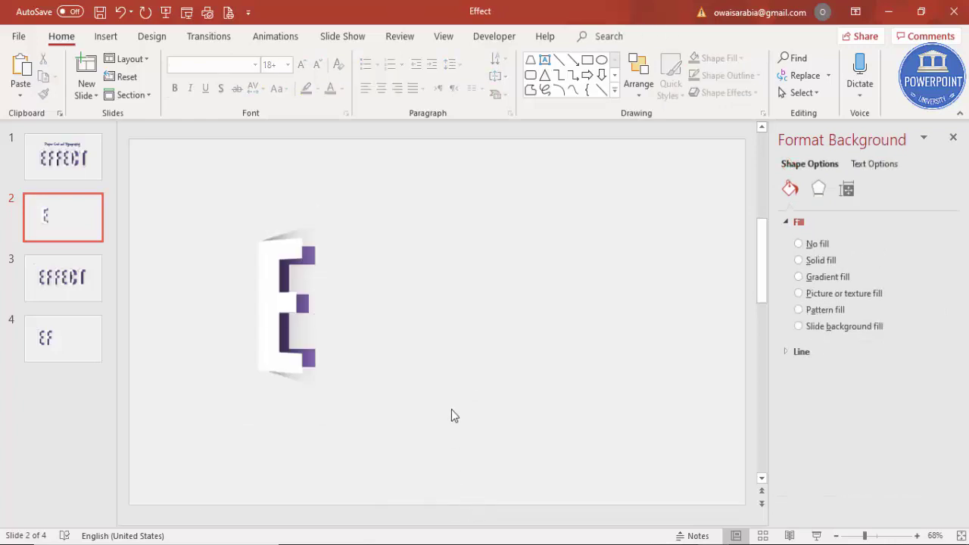
key("ctrl+a")
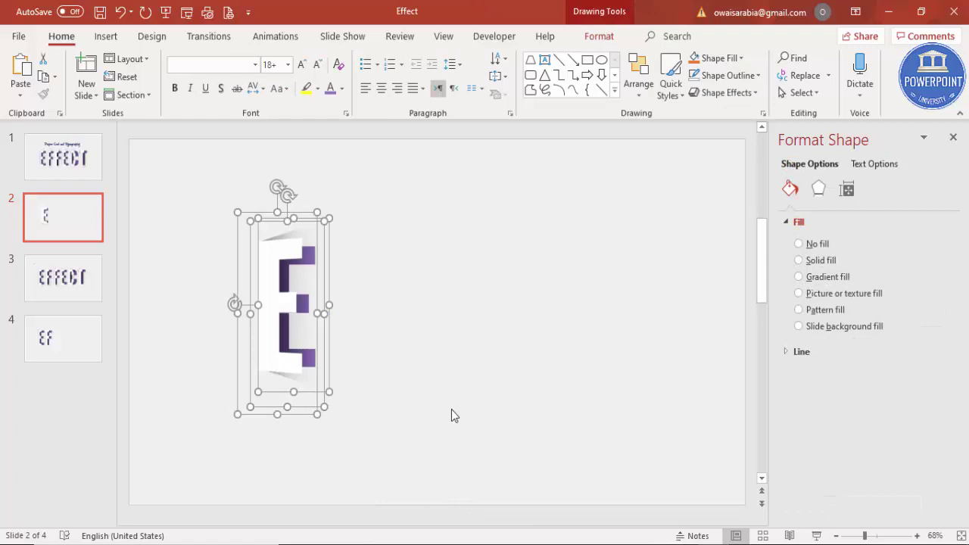
Duplicate the layered E and place the copy right beside the original.
key("ctrl+d")
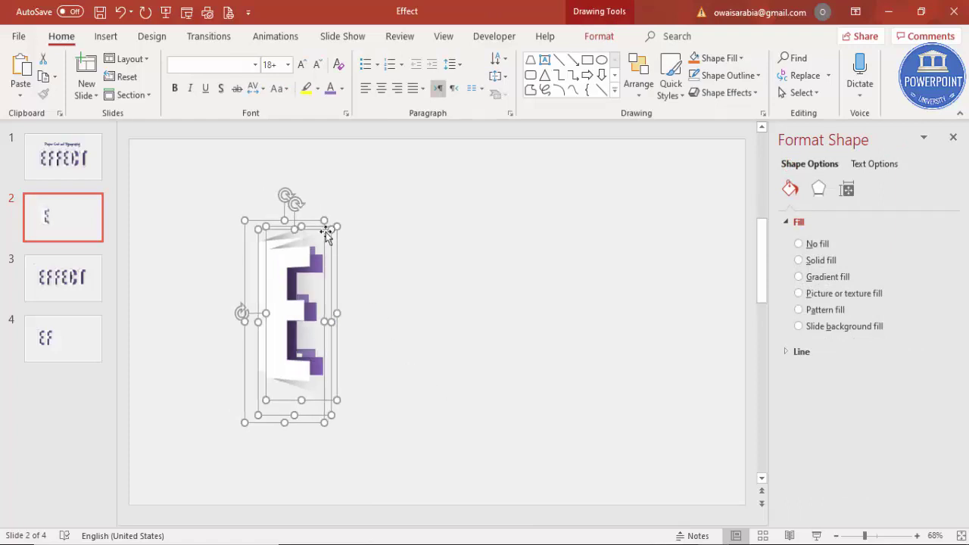
left_click_drag(320, 226, 385, 227)
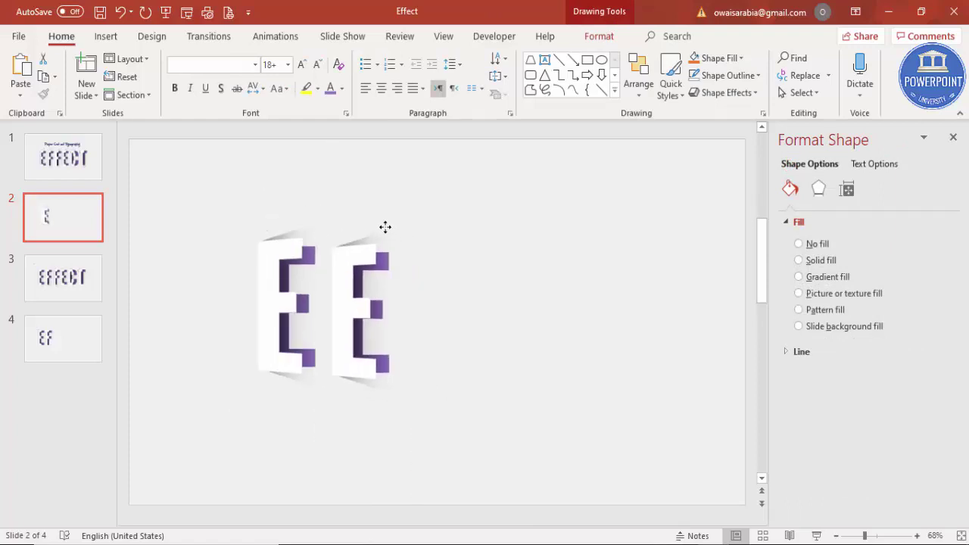
left_click(480, 266)
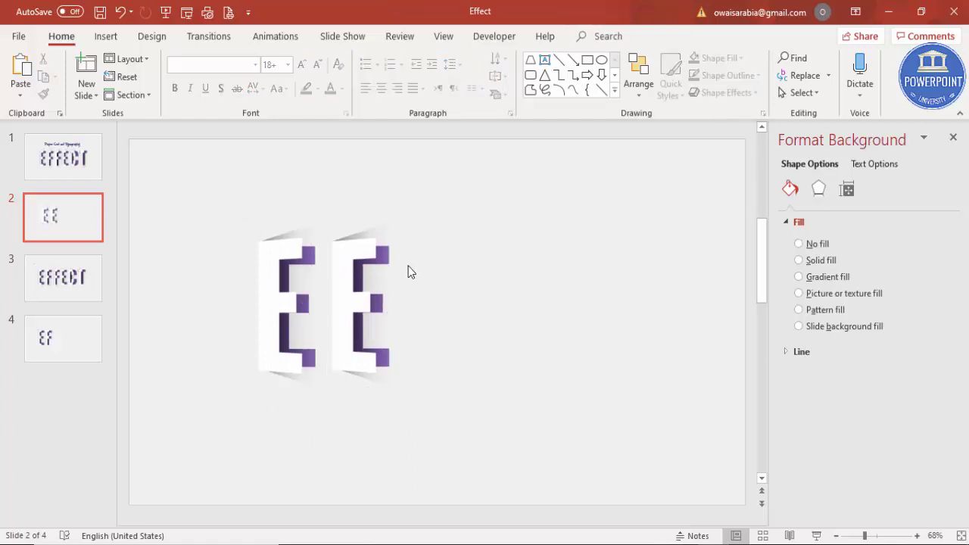
Change the copy's letters to F and realign the purple F over the white F.
left_click(374, 252)
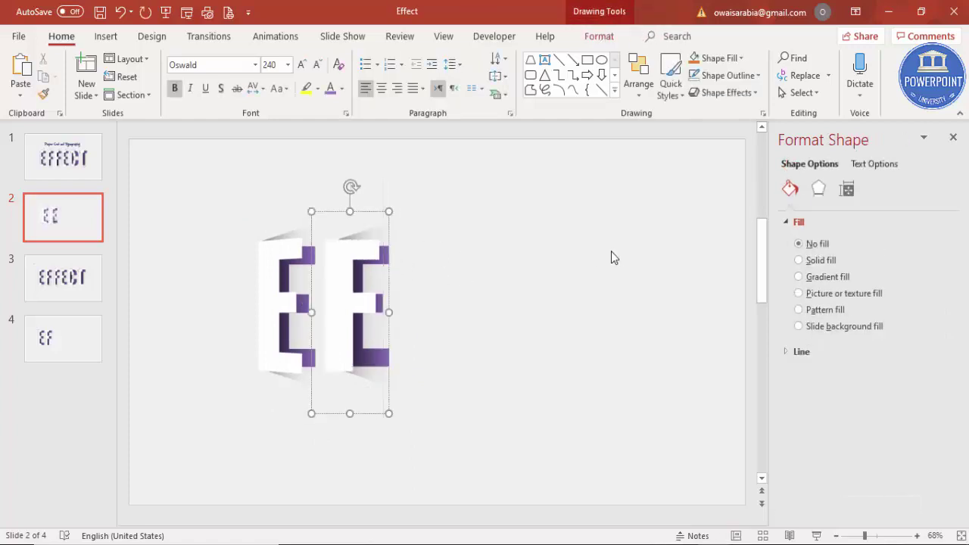
left_click(399, 253)
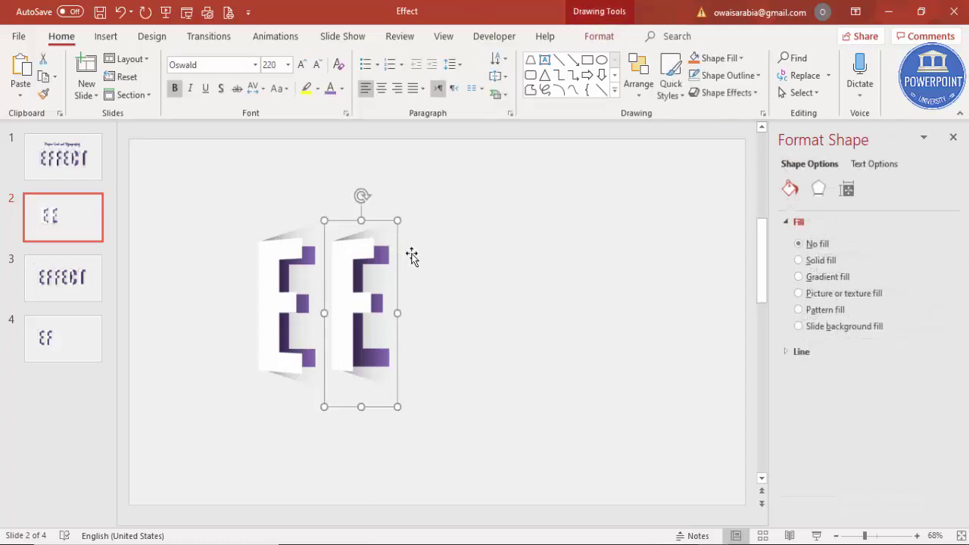
left_click_drag(398, 253, 442, 261)
key("Delete")
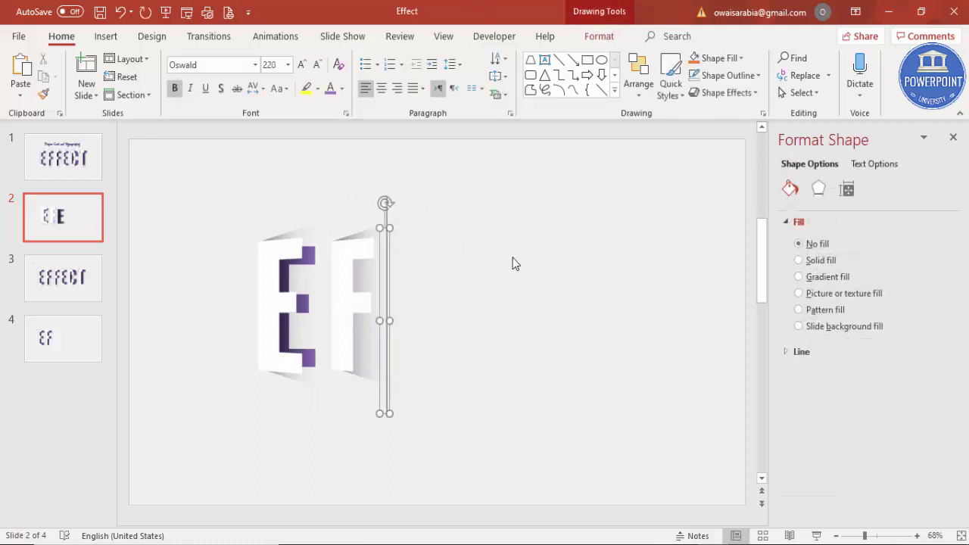
type("F")
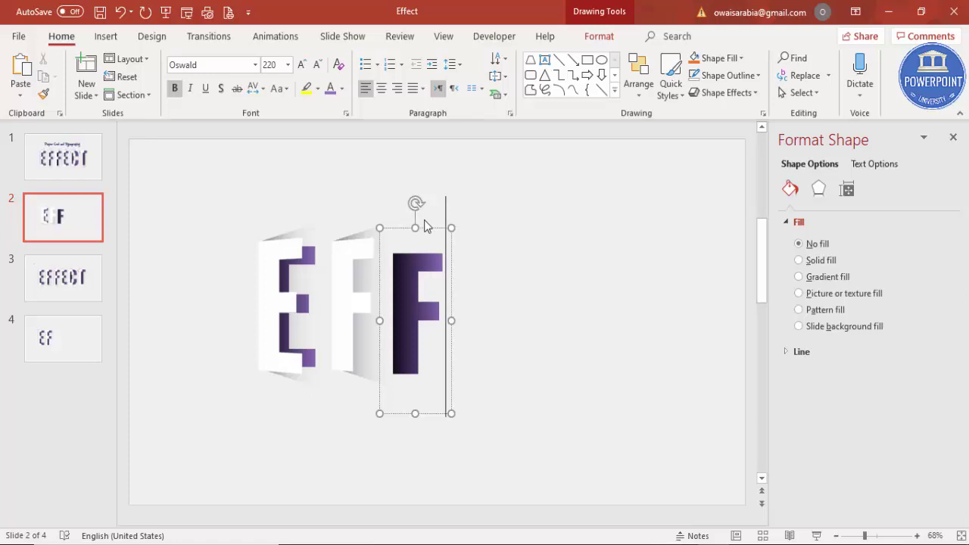
left_click_drag(429, 229, 376, 224)
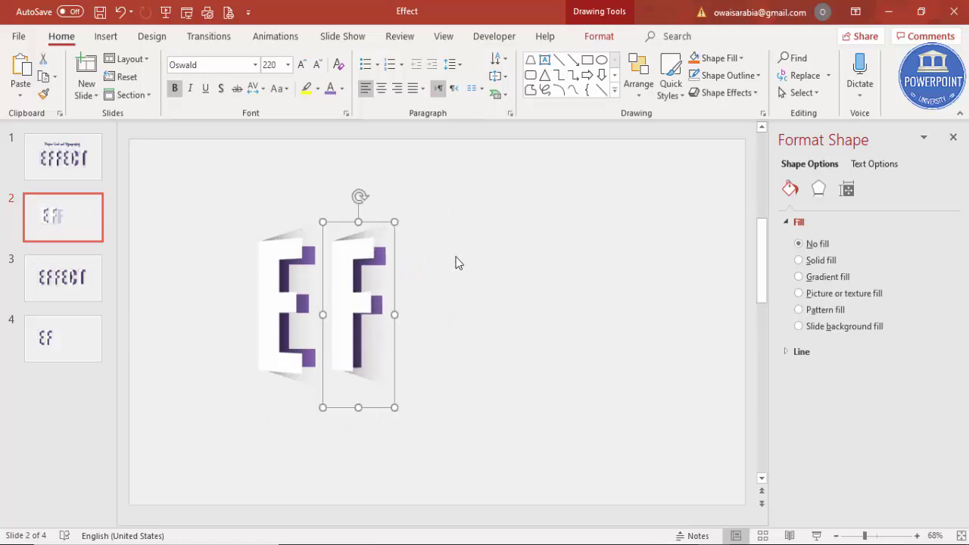
left_click(456, 260)
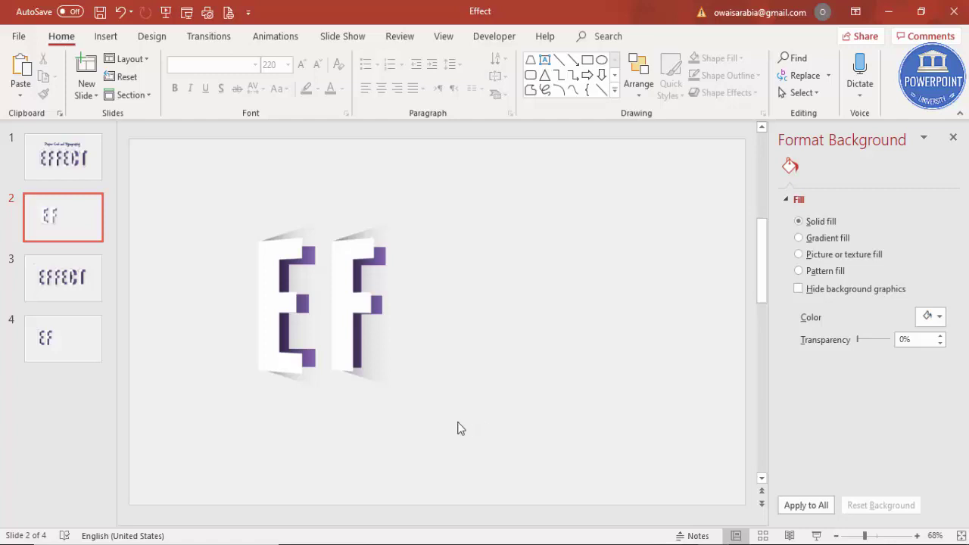
left_click_drag(468, 446, 315, 181)
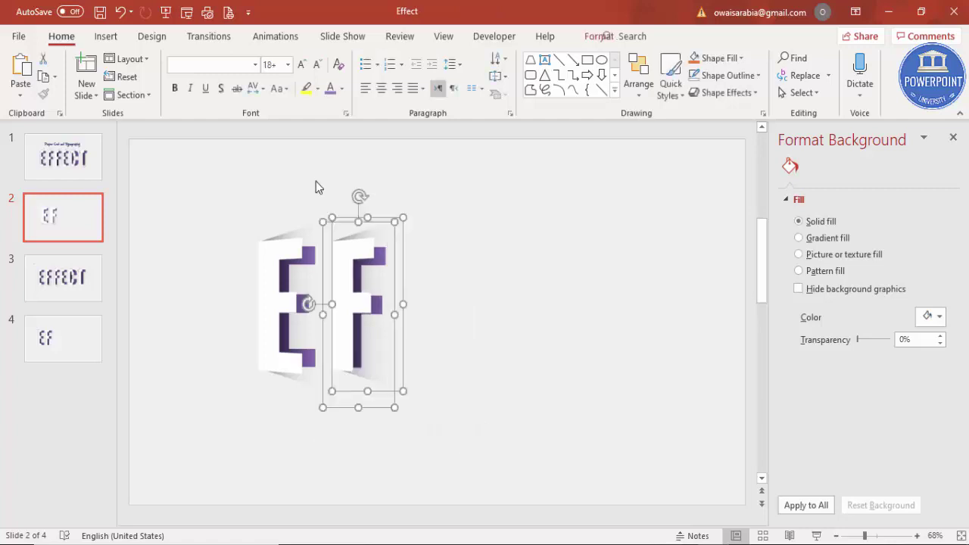
left_click_drag(372, 218, 457, 222)
left_click(238, 202)
mouse_move(211, 181)
left_mouse_down()
mouse_move(368, 466)
mouse_move(362, 450)
left_mouse_up()
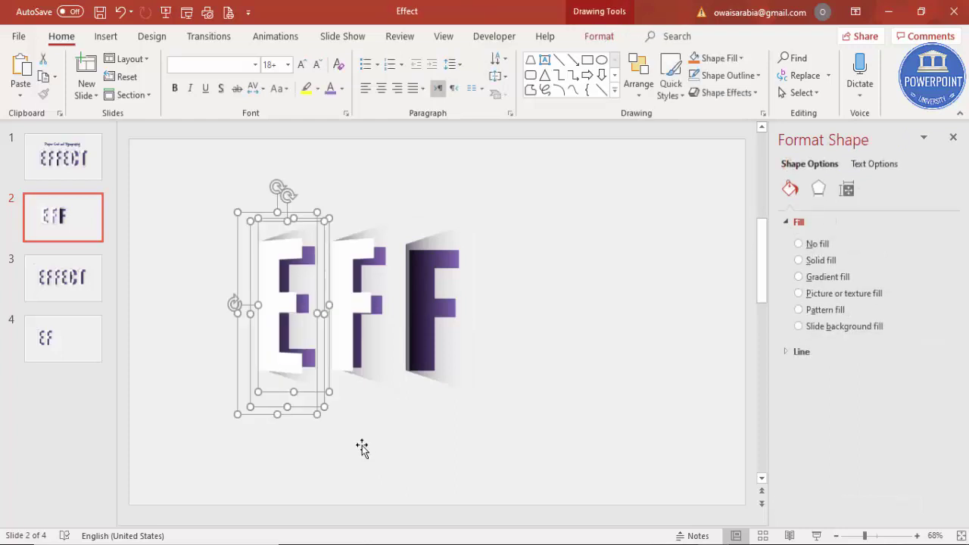
left_click_drag(314, 225, 525, 219)
left_click(389, 446)
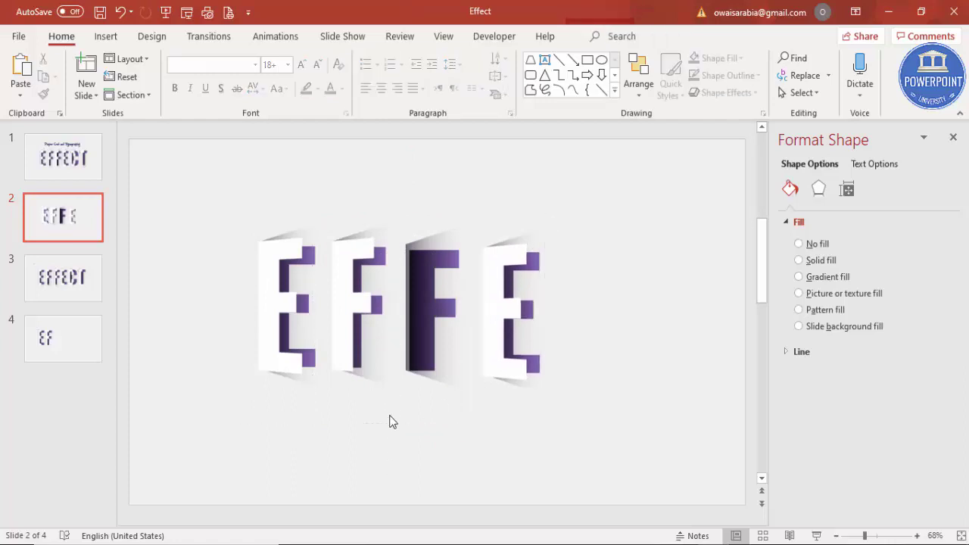
left_click(407, 307)
left_click(362, 294)
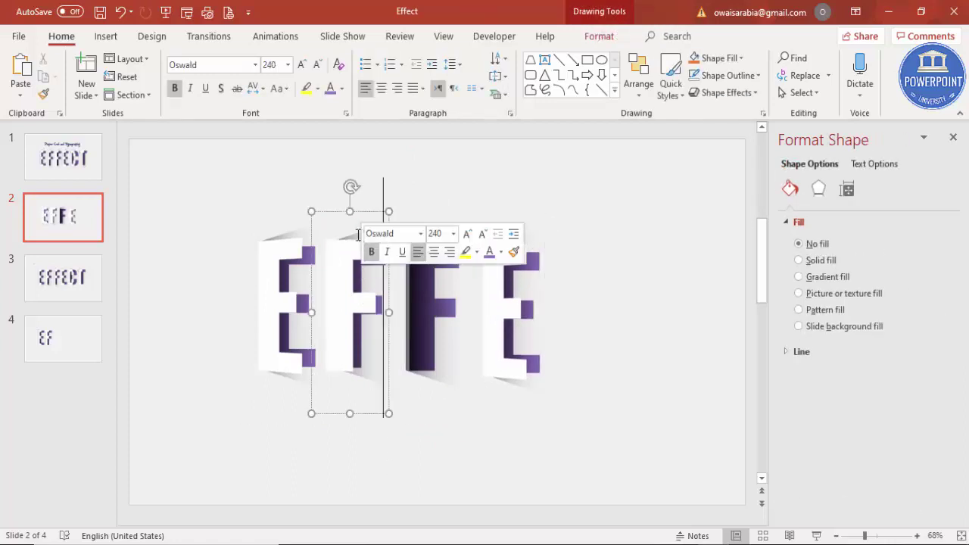
left_click_drag(342, 210, 390, 218)
left_click(411, 233)
left_click(424, 206)
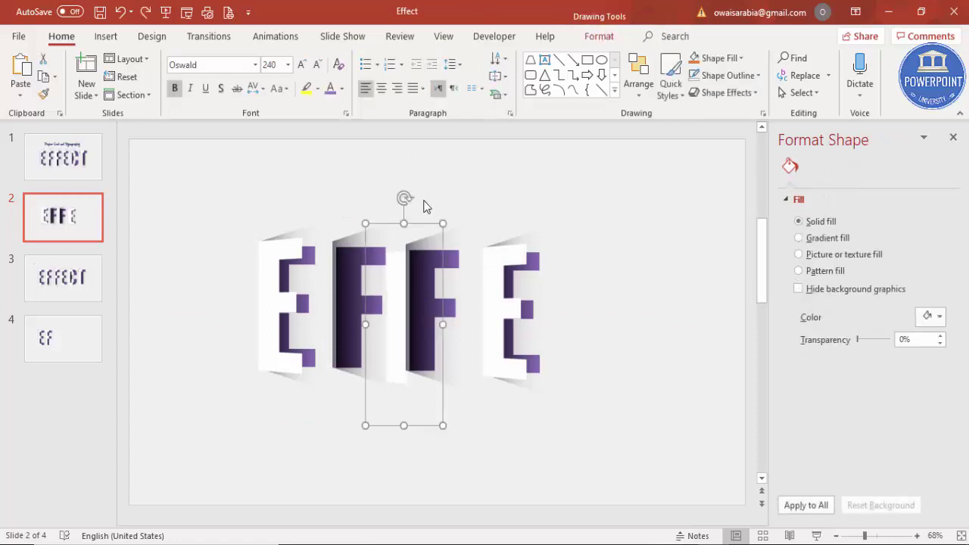
key("ctrl+z")
key("ctrl+z")
key("ctrl+z")
key("ctrl+z")
key("ctrl+z")
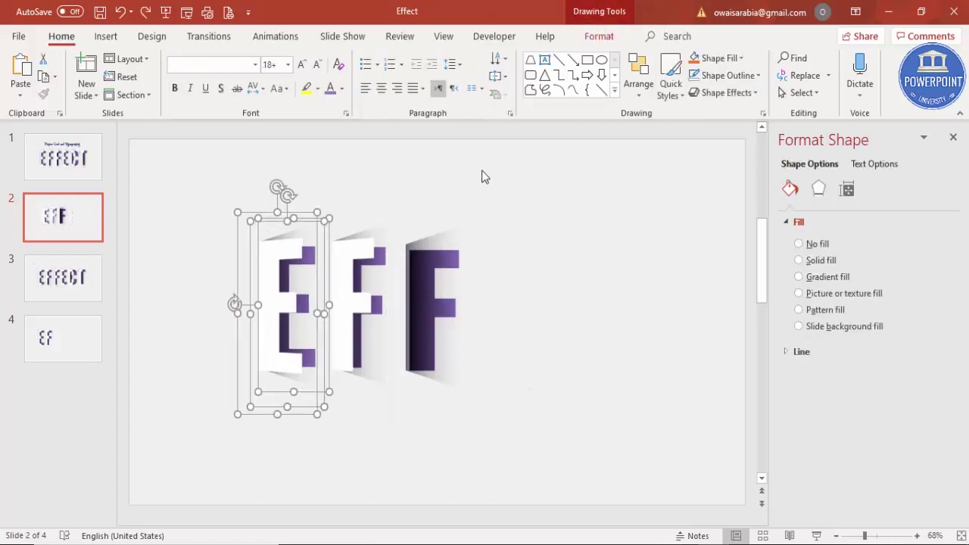
Duplicate the layered F shapes and move the copy into the third letter position.
left_click(482, 172)
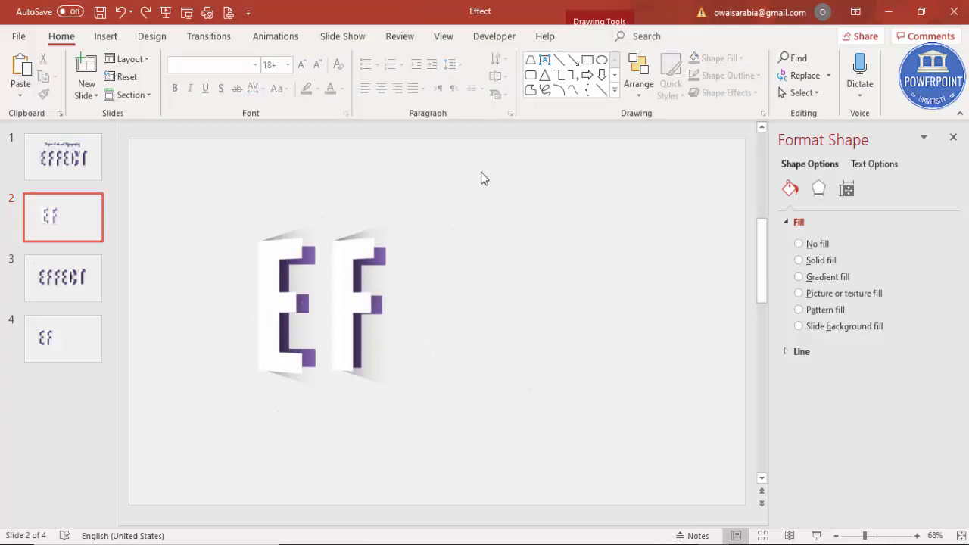
left_click_drag(546, 468, 297, 162)
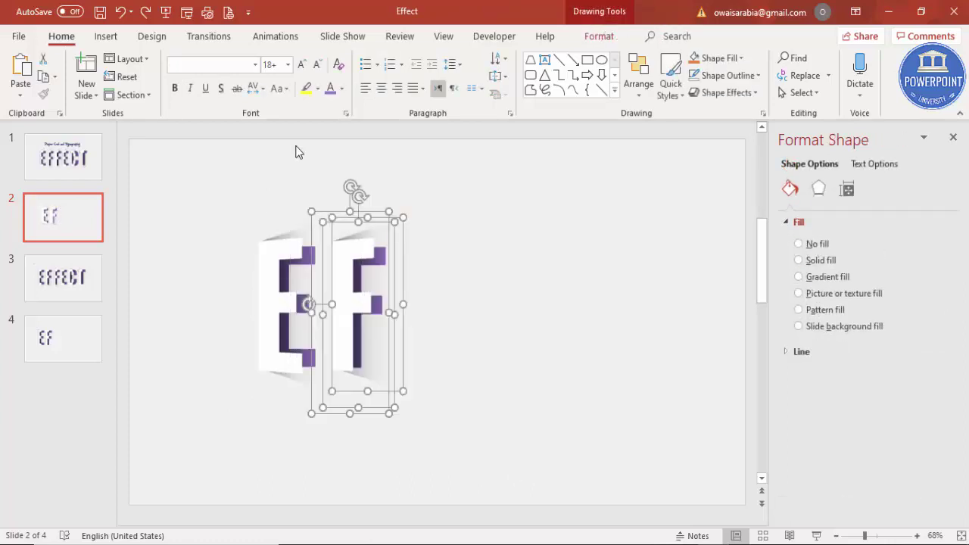
key("Right")
key("Right")
key("Down")
key("Down")
left_click_drag(401, 220, 450, 215)
Copy the layered E into the fourth position, then make one more spare E duplicate.
left_click_drag(208, 171, 369, 466)
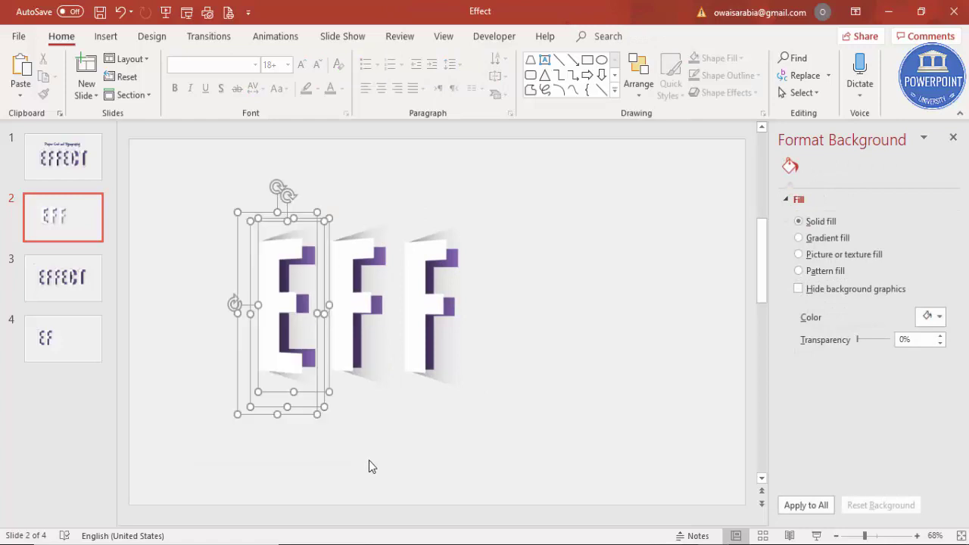
key("Right")
key("Right")
key("Down")
key("Down")
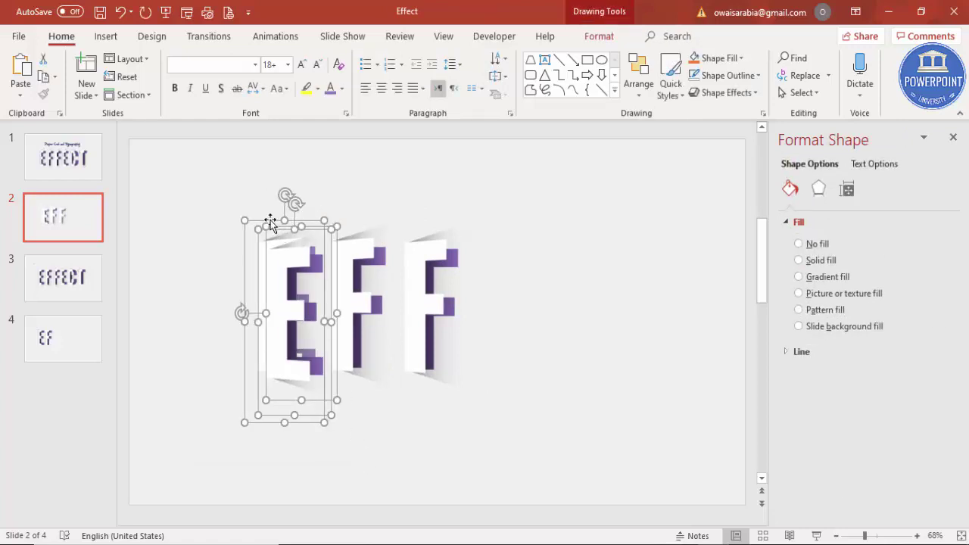
left_click_drag(259, 220, 463, 214)
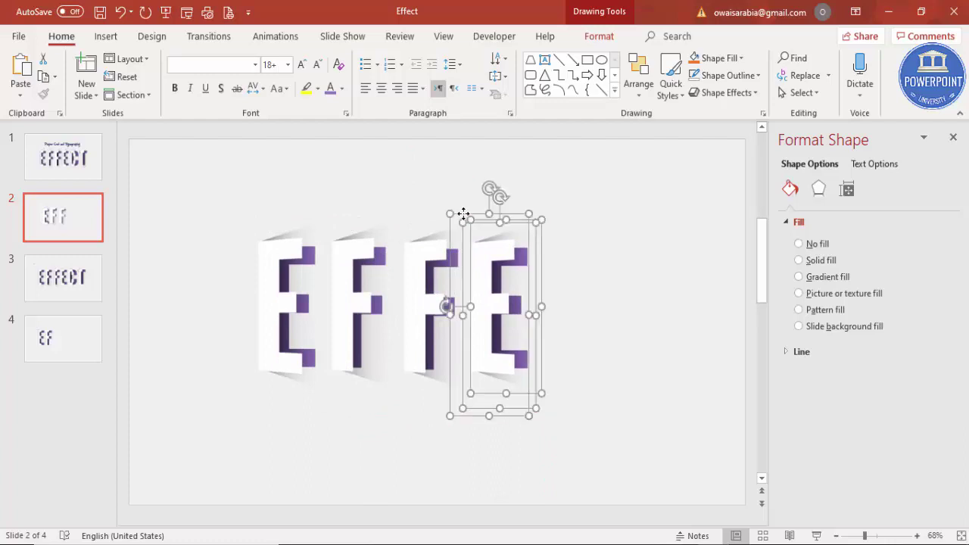
key("ctrl+d")
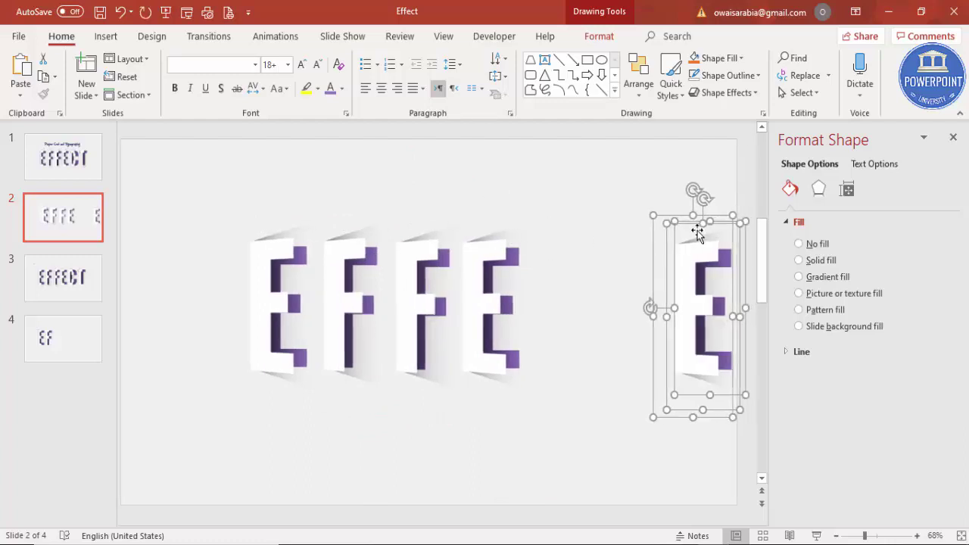
Move the spare E beside the other letters and retype it as C.
left_click_drag(670, 218, 596, 219)
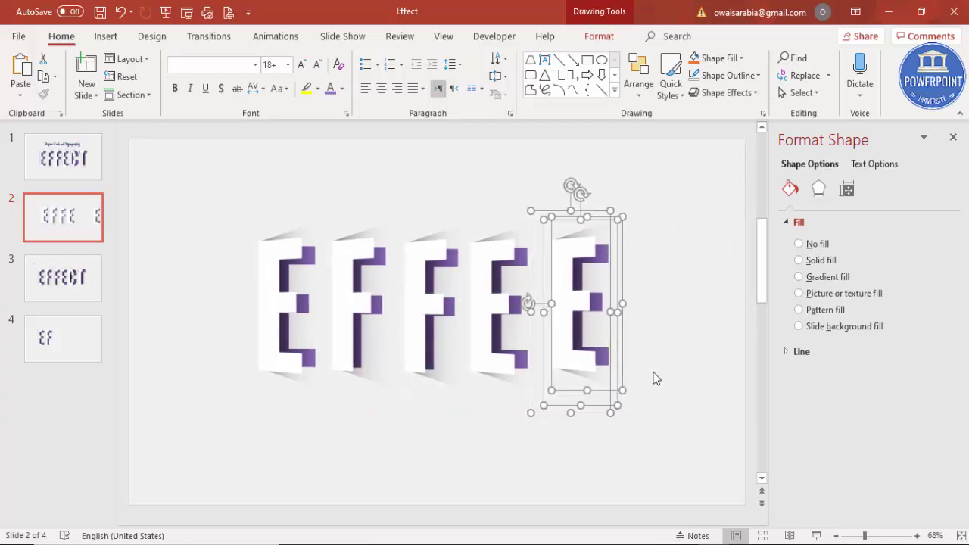
left_click(653, 372)
left_click(593, 302)
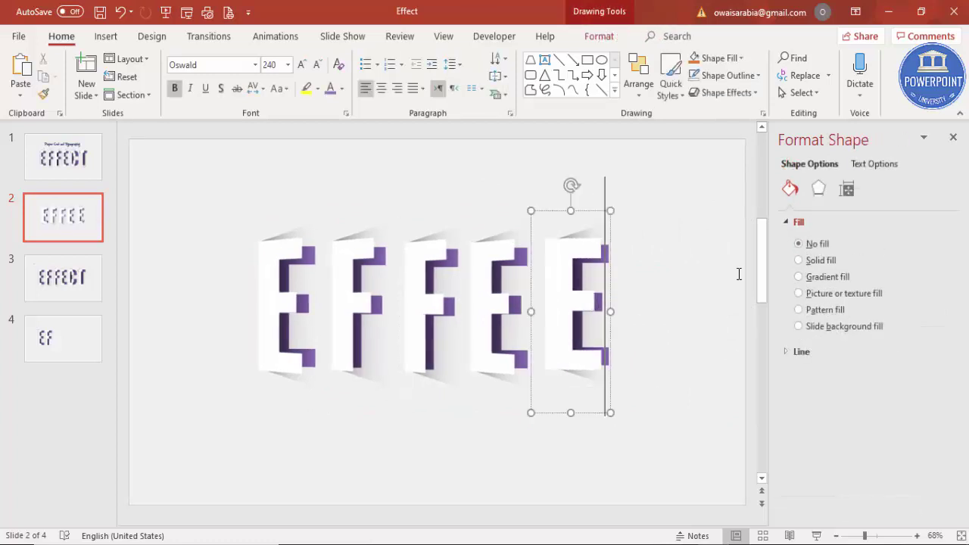
type("C")
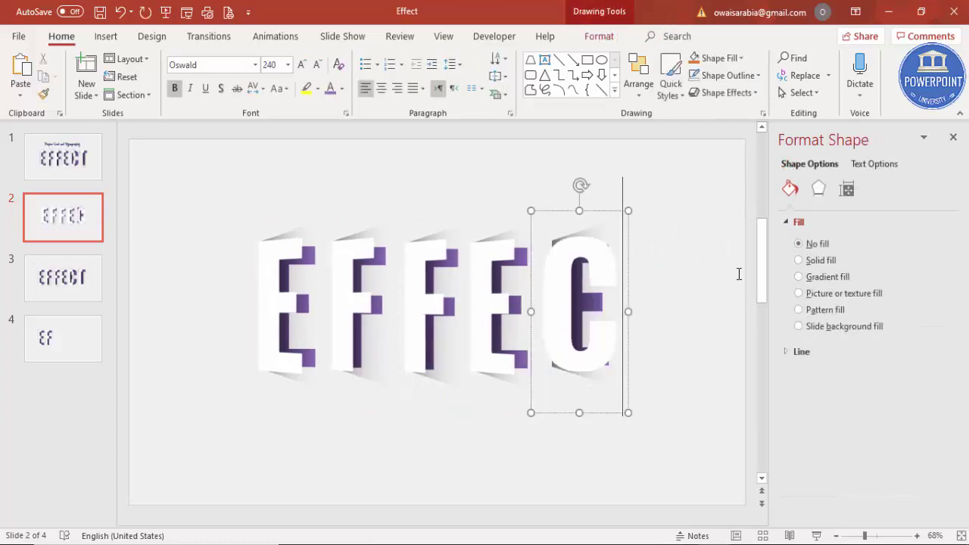
left_click(695, 316)
left_click(626, 271)
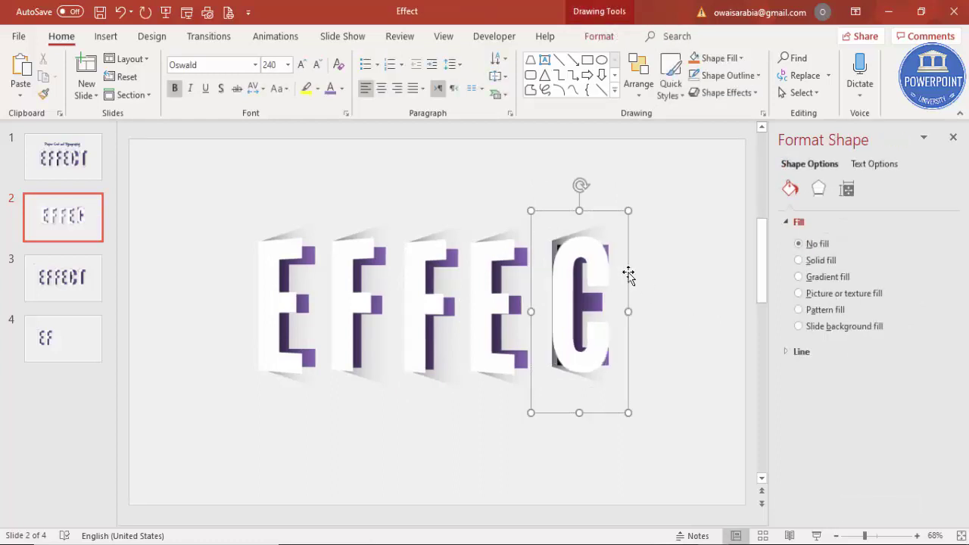
Align the layered C as the fifth letter and reduce its font size from 240 to 220.
mouse_move(627, 270)
left_mouse_down()
mouse_move(662, 272)
mouse_move(610, 272)
left_mouse_up()
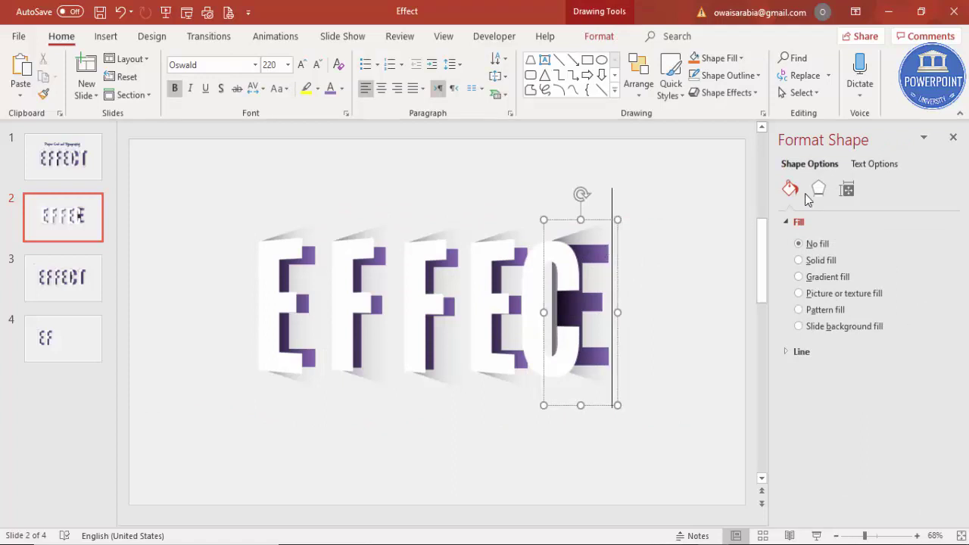
key("ctrl+z")
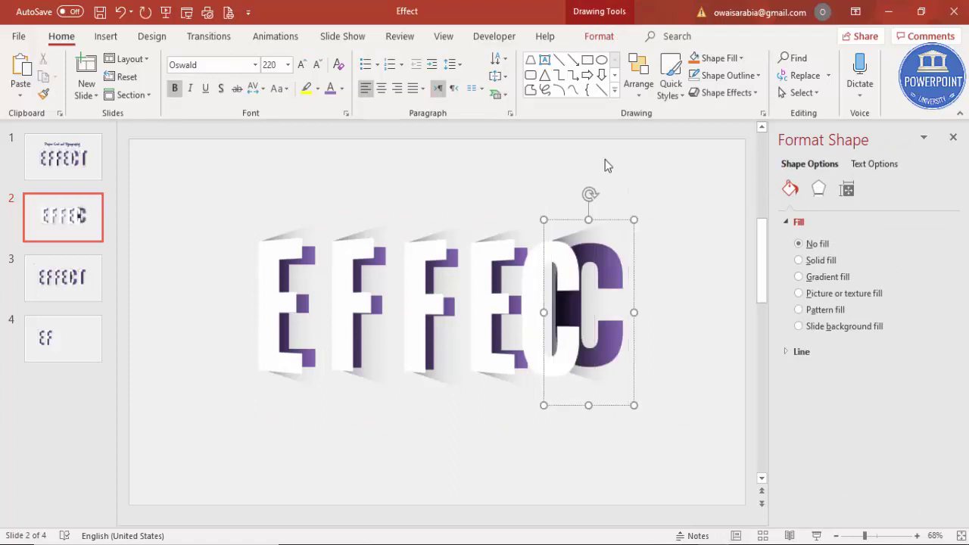
left_click_drag(614, 221, 592, 219)
key("Escape")
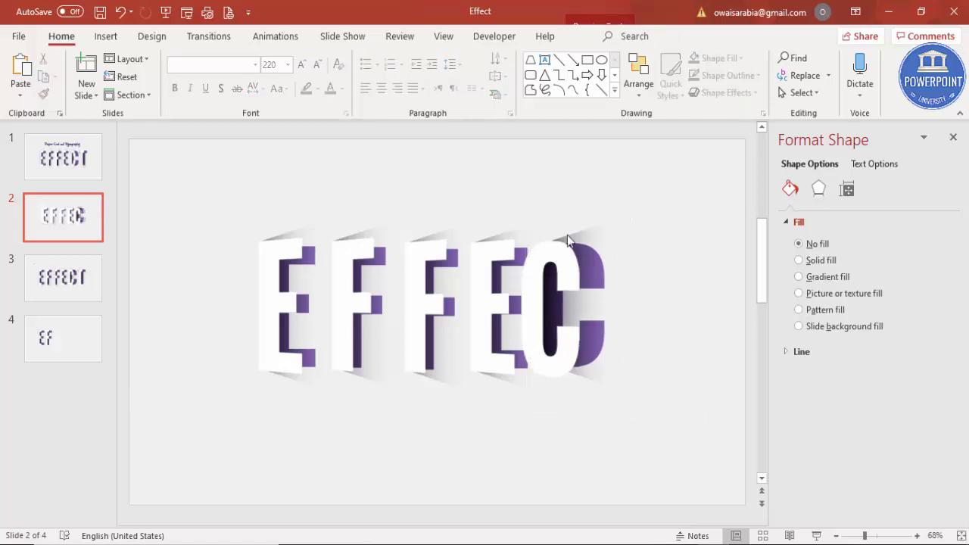
mouse_move(540, 241)
left_mouse_down()
mouse_move(535, 216)
mouse_move(549, 214)
left_mouse_up()
left_click(645, 272)
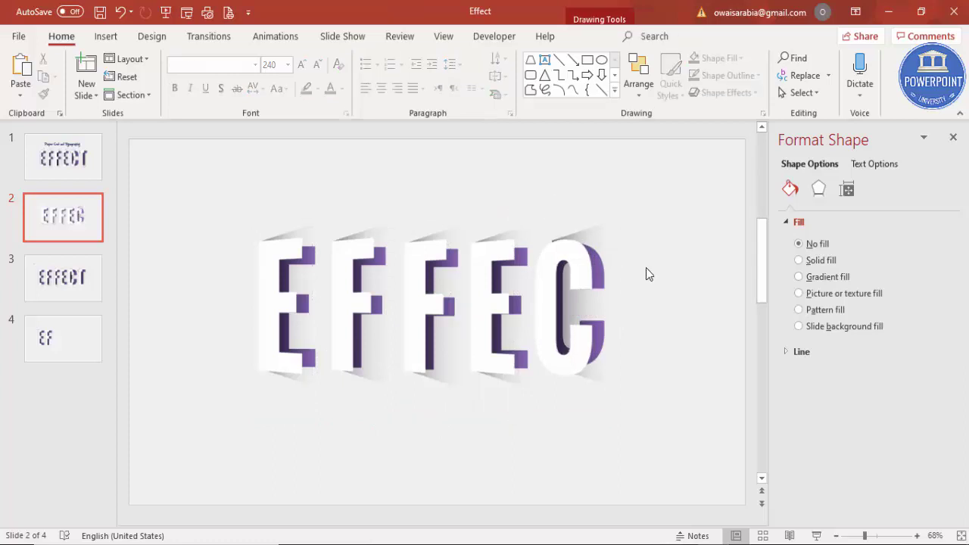
left_click(600, 236)
left_click_drag(601, 215, 590, 204)
key("ctrl+shift+comma")
key("ctrl+shift+comma")
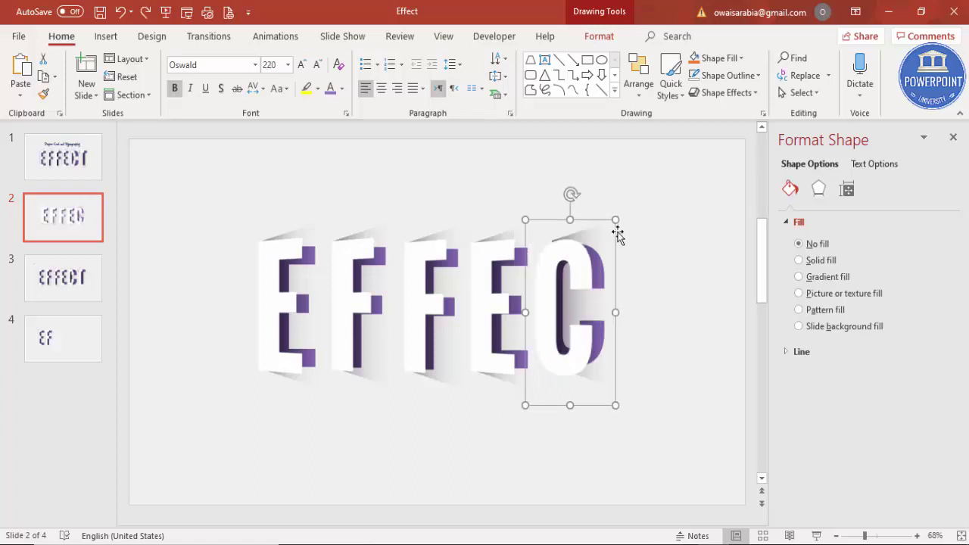
right_click(609, 202)
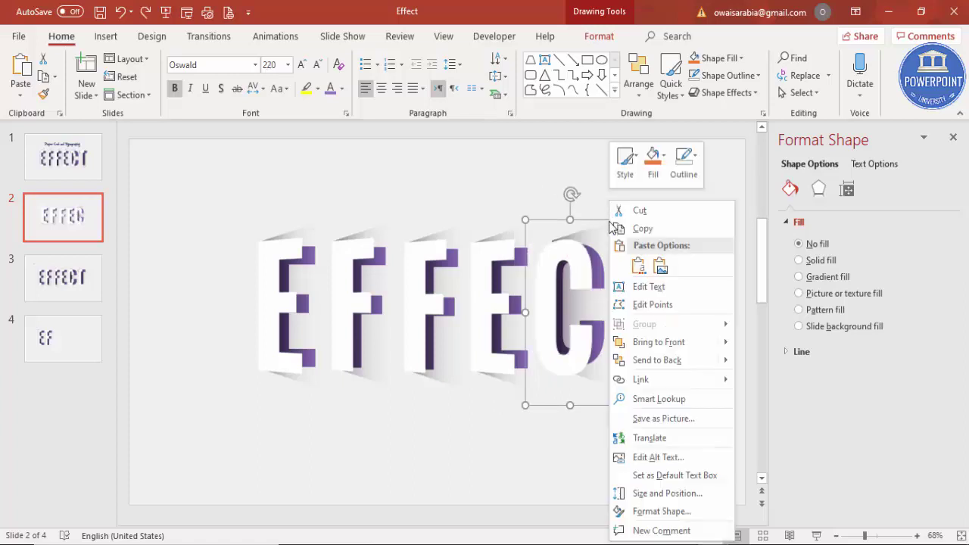
left_click(663, 311)
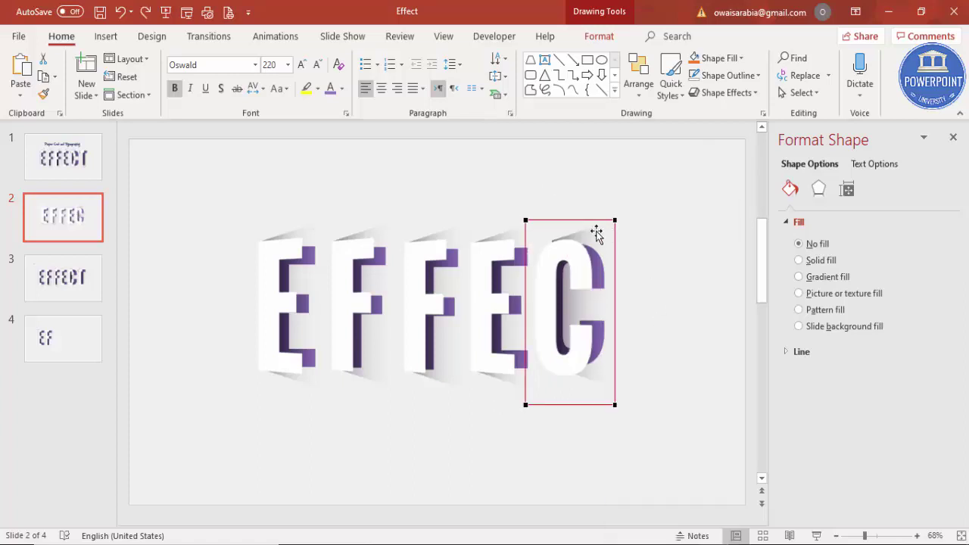
key("ctrl+z")
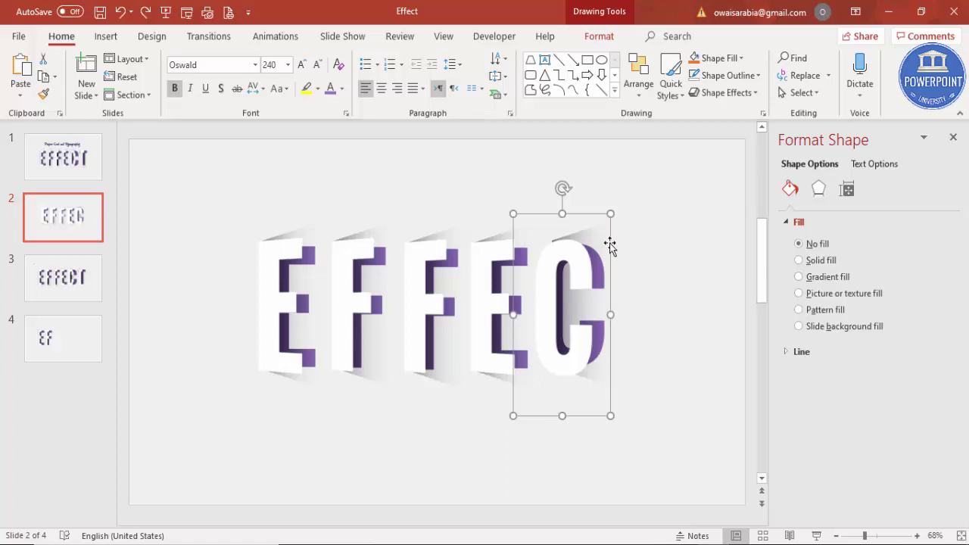
key("ctrl+y")
key("ctrl+y")
left_click_drag(597, 224, 607, 196)
Edit the points of the C's gradient shadow, curving its top edge upward via the top-right handle.
left_click(599, 227)
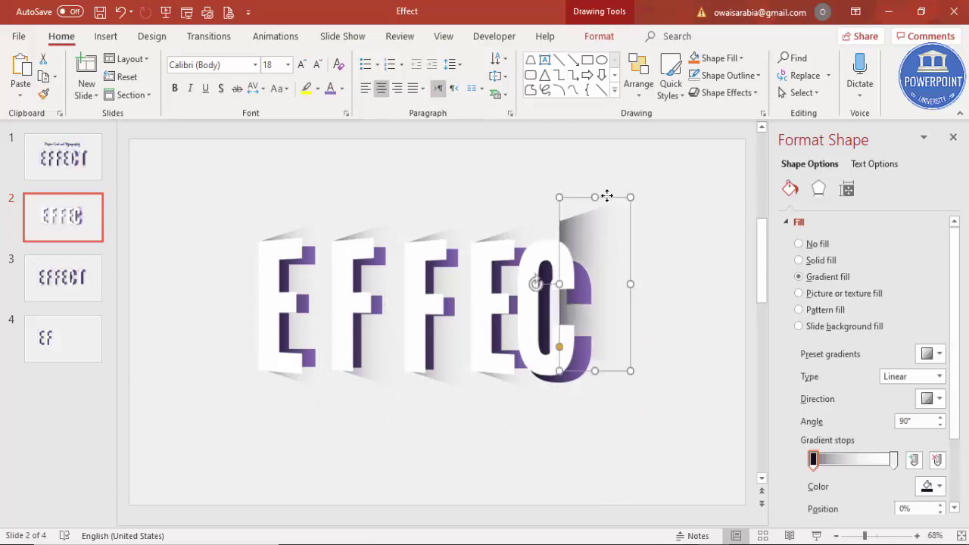
right_click(607, 196)
left_click(652, 299)
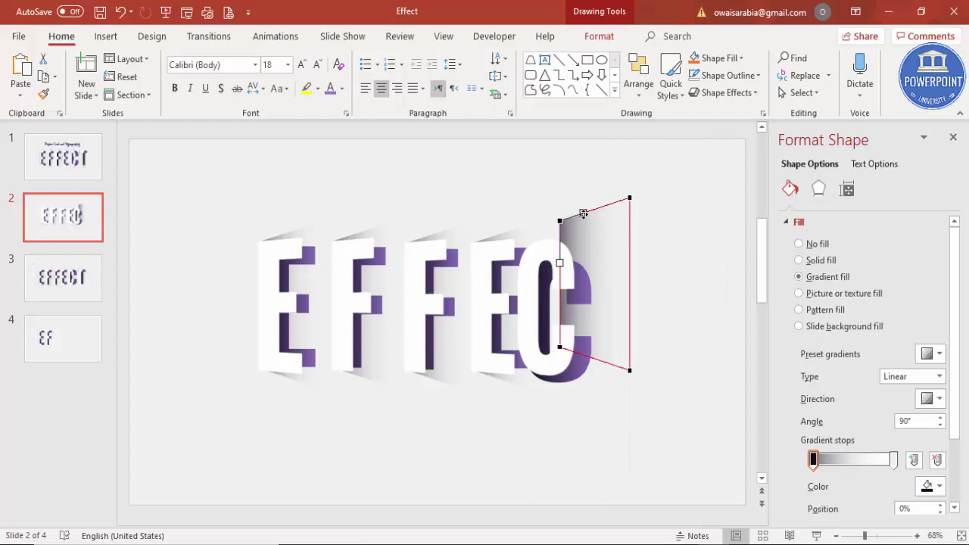
left_click_drag(580, 212, 575, 205)
left_click(630, 199)
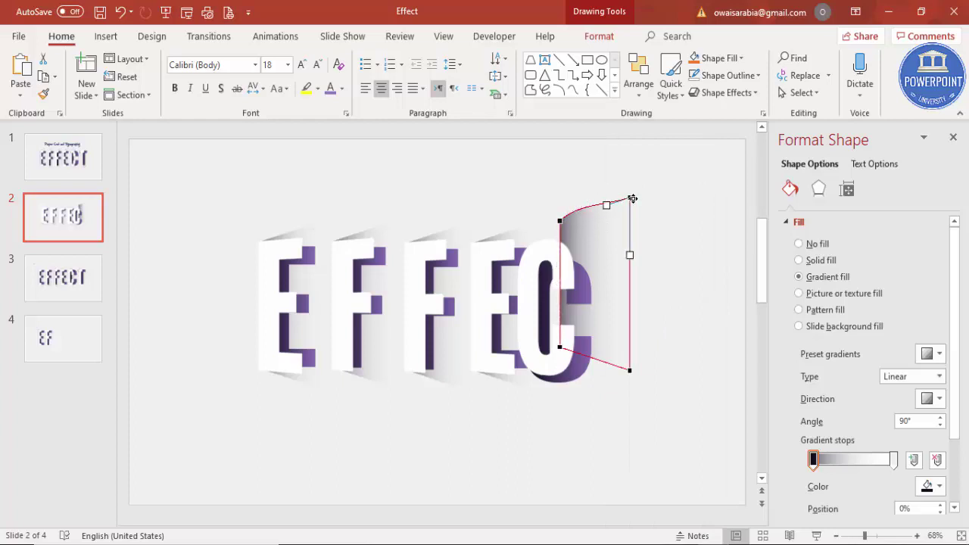
left_click_drag(607, 205, 603, 194)
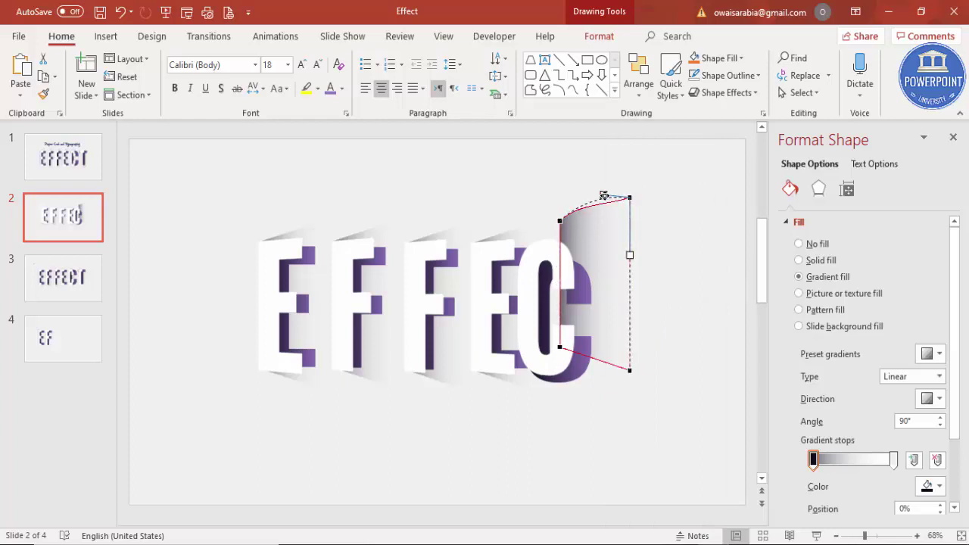
left_click(561, 348)
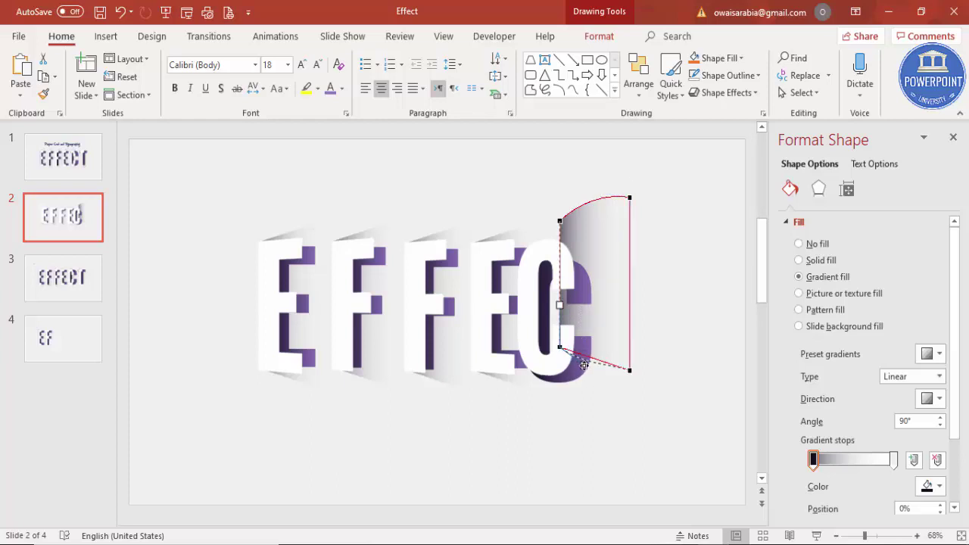